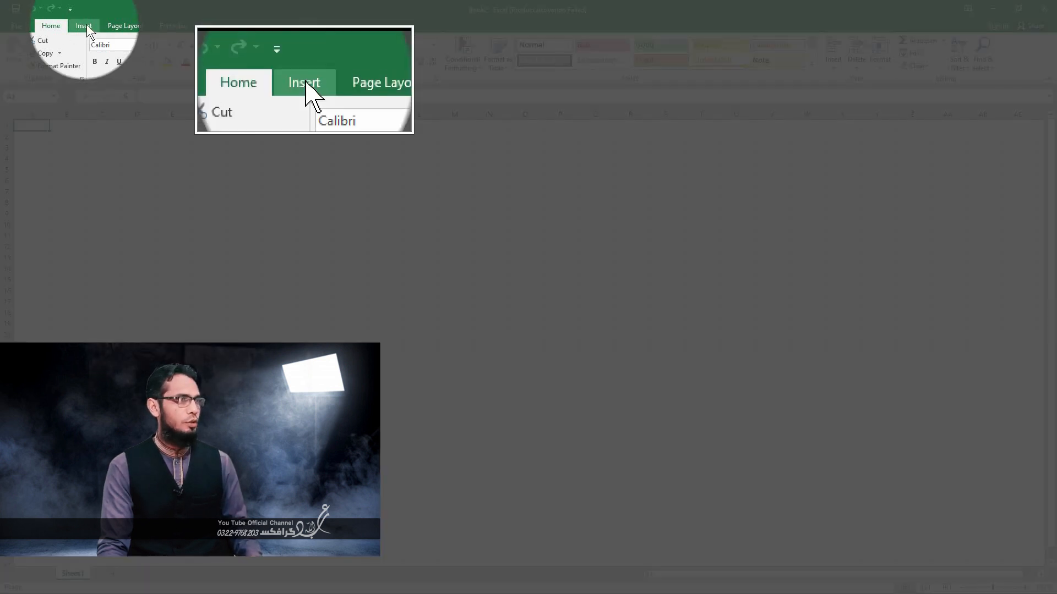
pyautogui.click(86, 27)
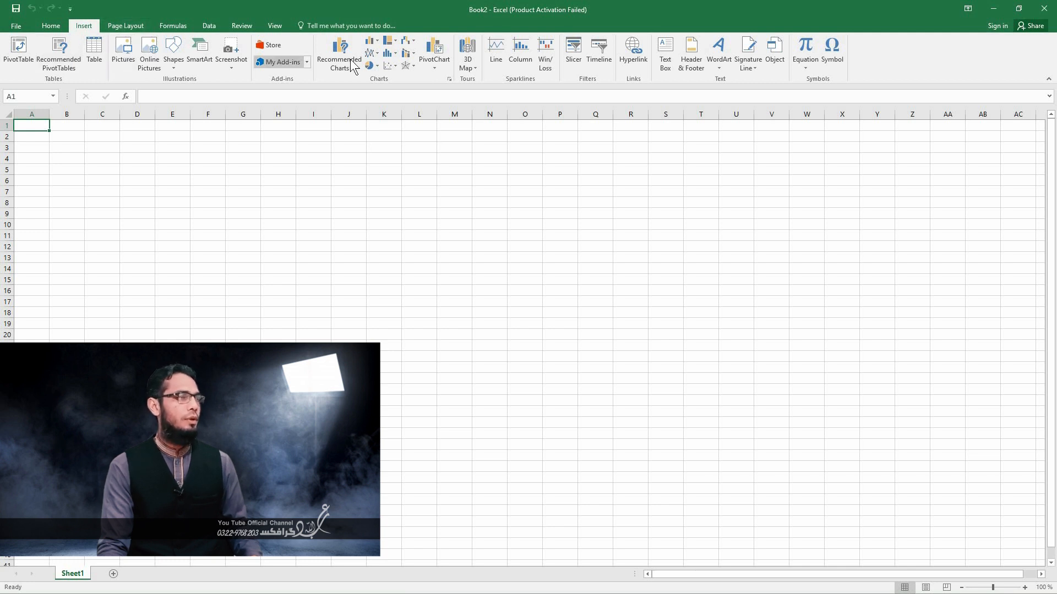
pyautogui.click(51, 26)
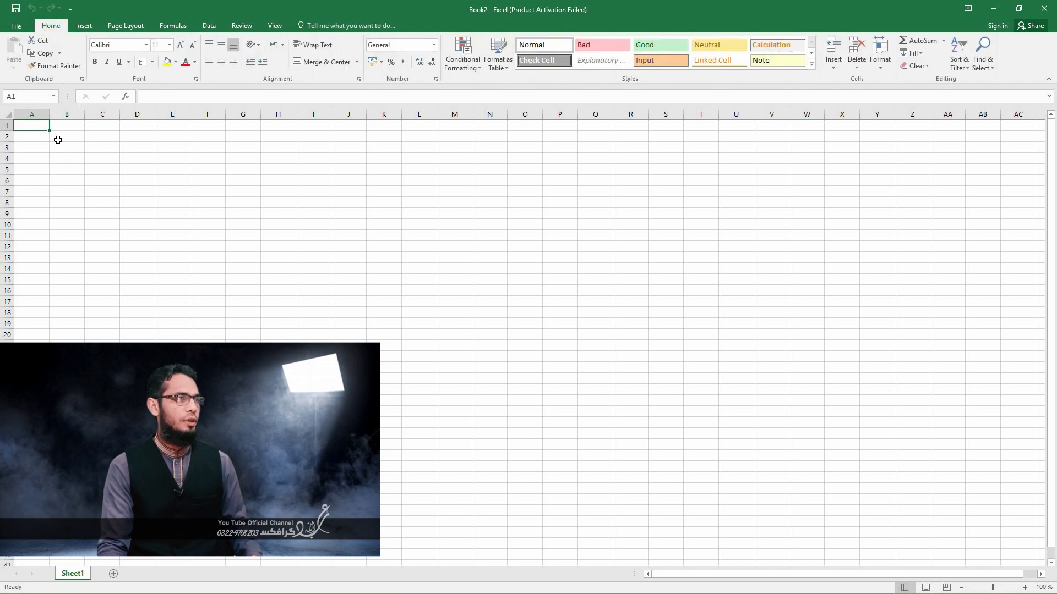
pyautogui.moveTo(65, 159); pyautogui.dragTo(66, 225)
pyautogui.click(279, 246)
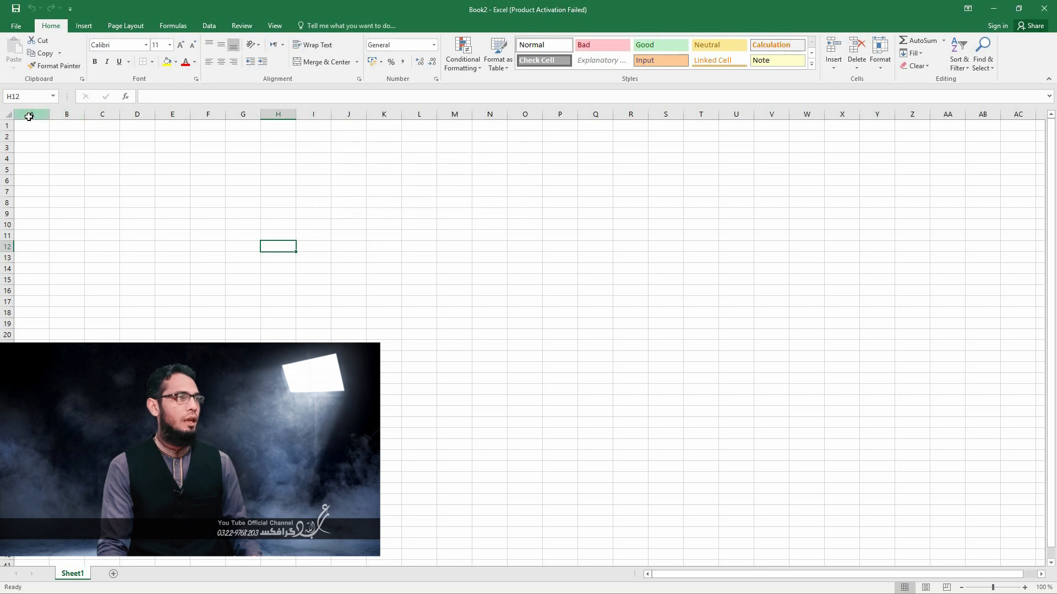
pyautogui.moveTo(29, 116); pyautogui.dragTo(250, 137)
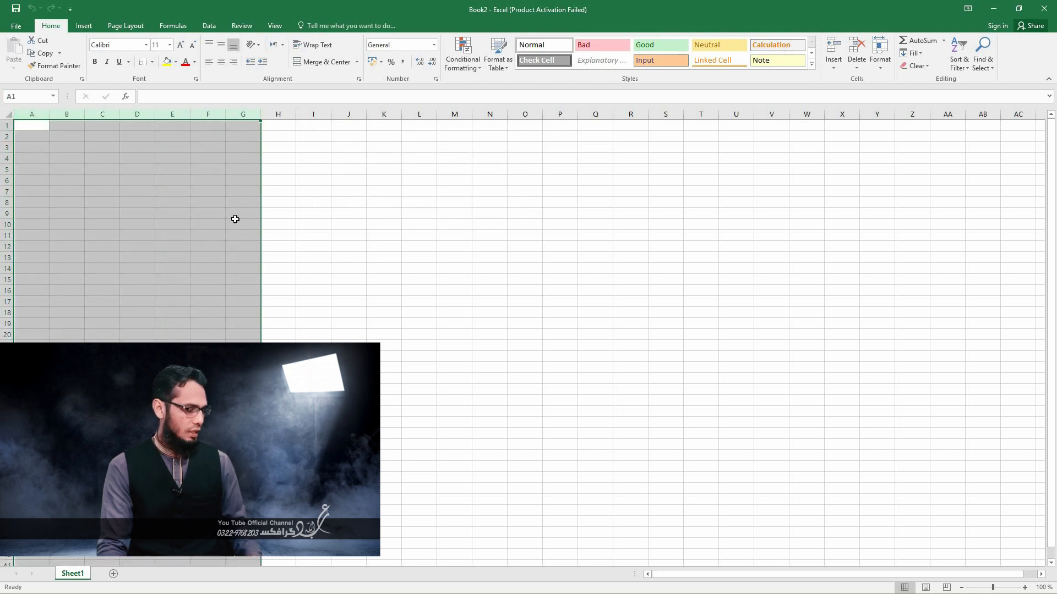
pyautogui.click(99, 211)
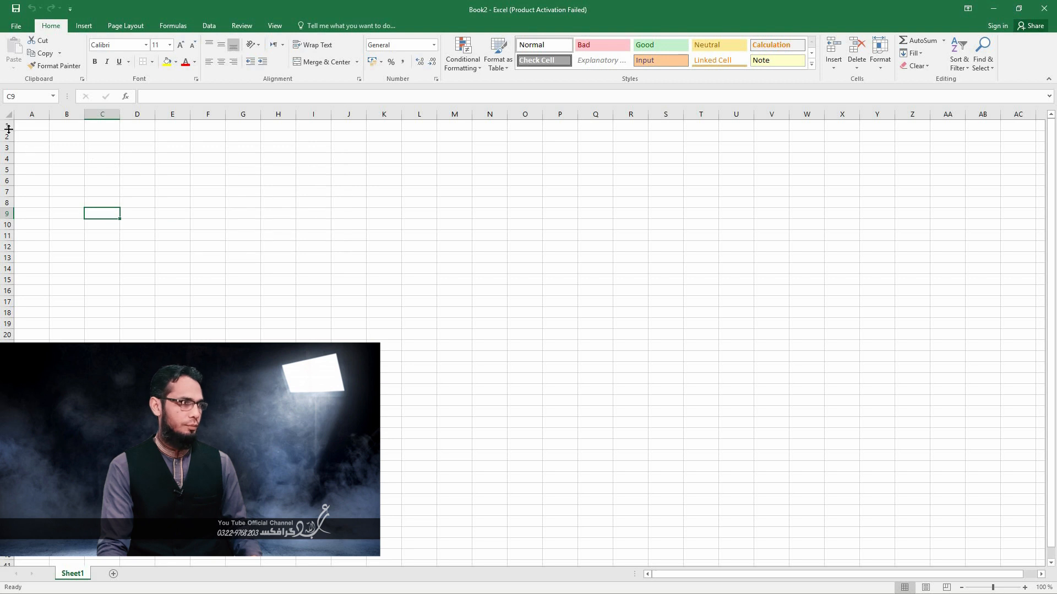
# - Try increasing the height of row 1 and undo the change
pyautogui.moveTo(8, 133); pyautogui.dragTo(49, 207)
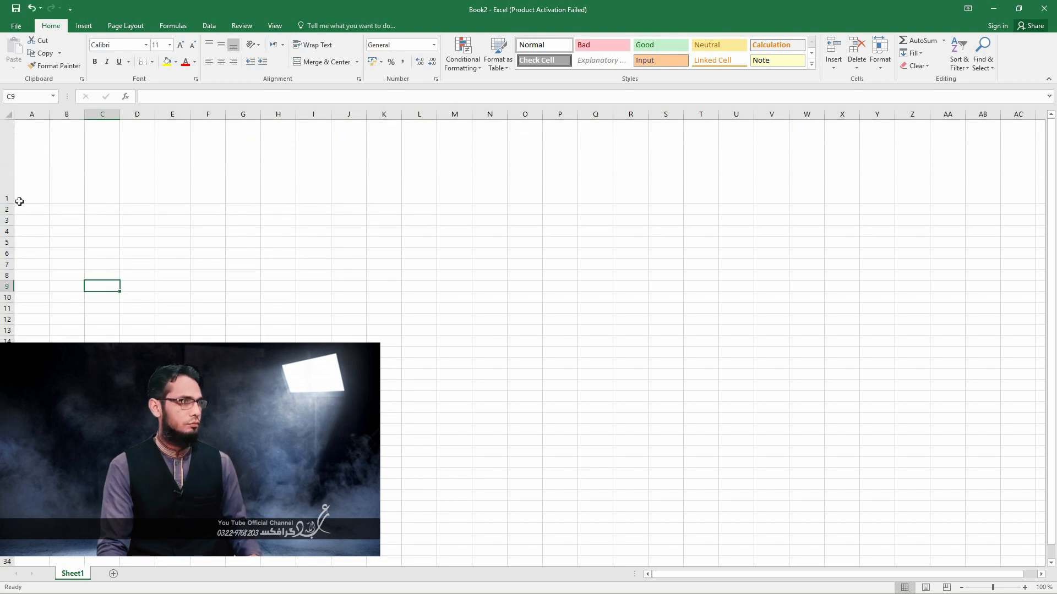
pyautogui.hotkey('ctrl', 'z')
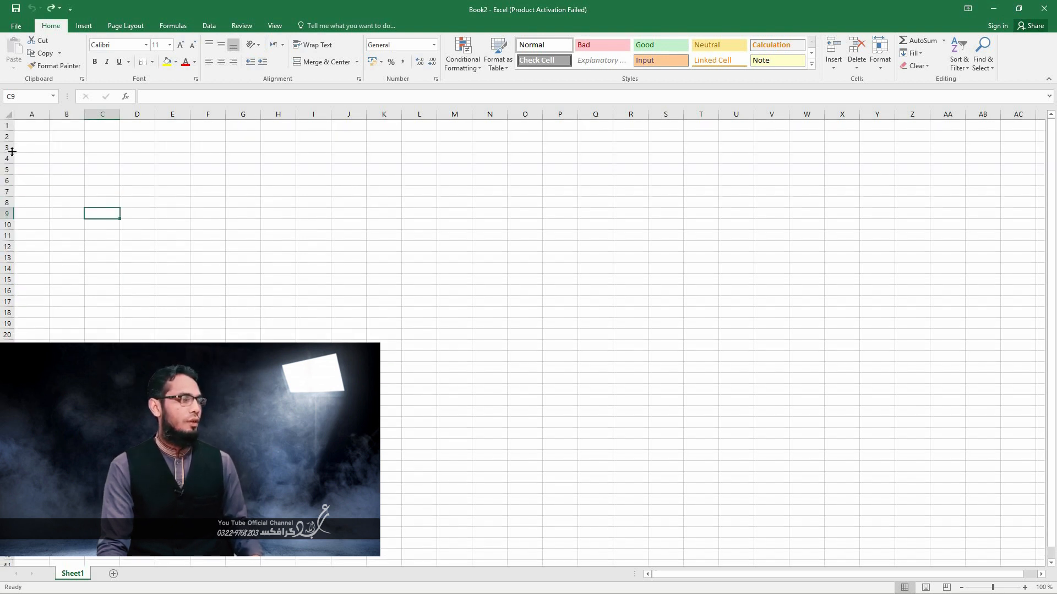
pyautogui.click(71, 180)
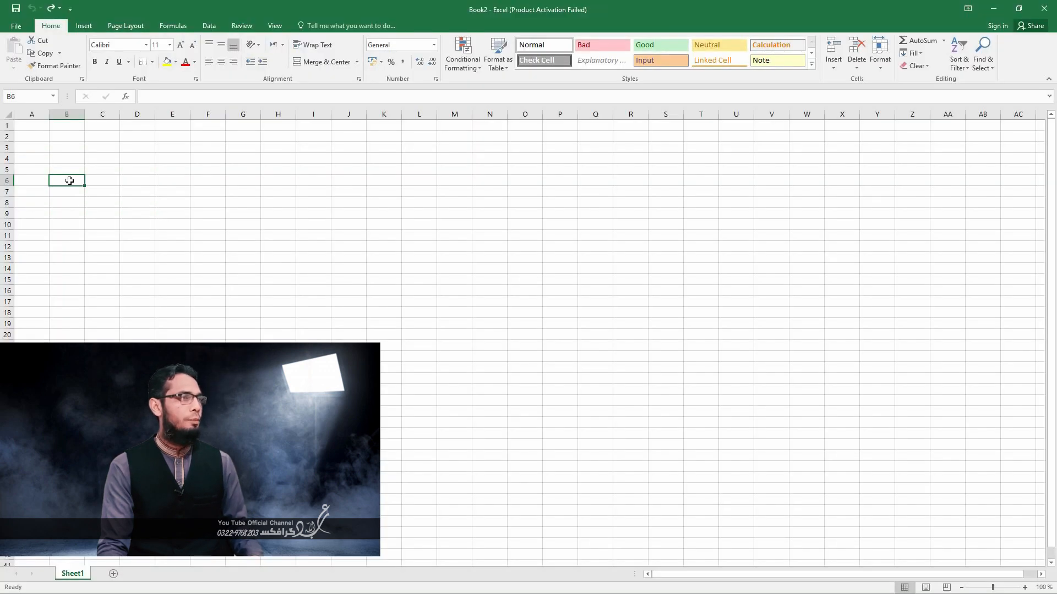
pyautogui.click(64, 116)
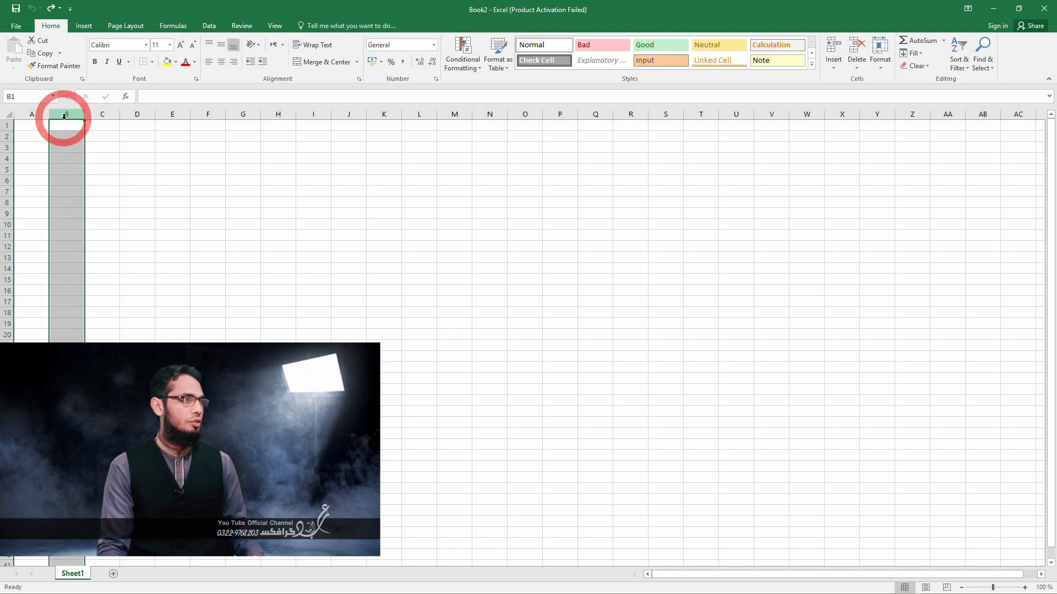
pyautogui.click(67, 182)
pyautogui.click(67, 188)
pyautogui.click(66, 173)
# - Enter the column headings "no" in cell B6 and "name" in cell C6
pyautogui.click(65, 183)
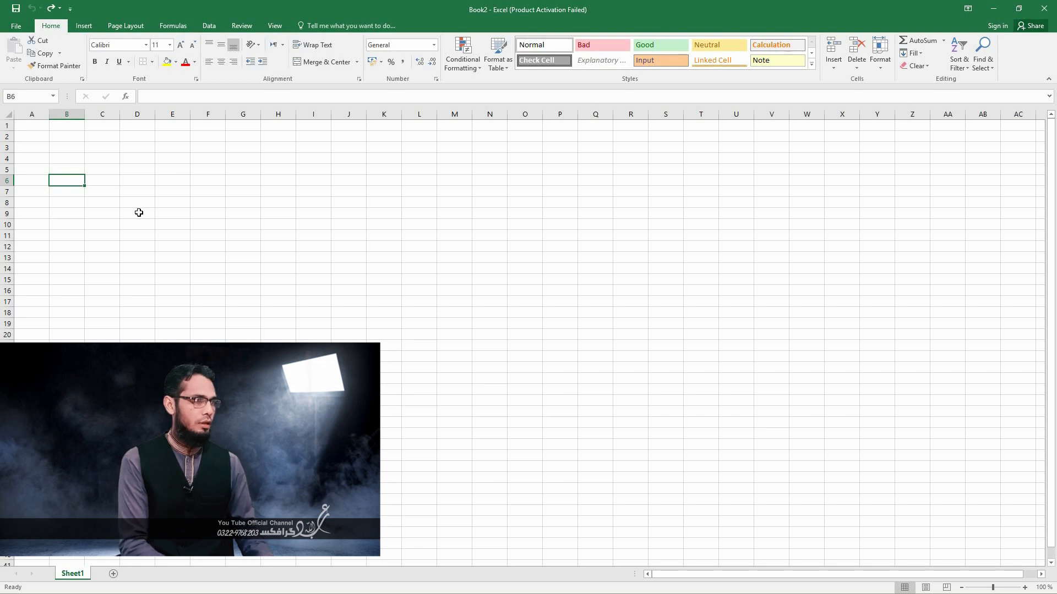
pyautogui.write('no')
pyautogui.press('Tab')
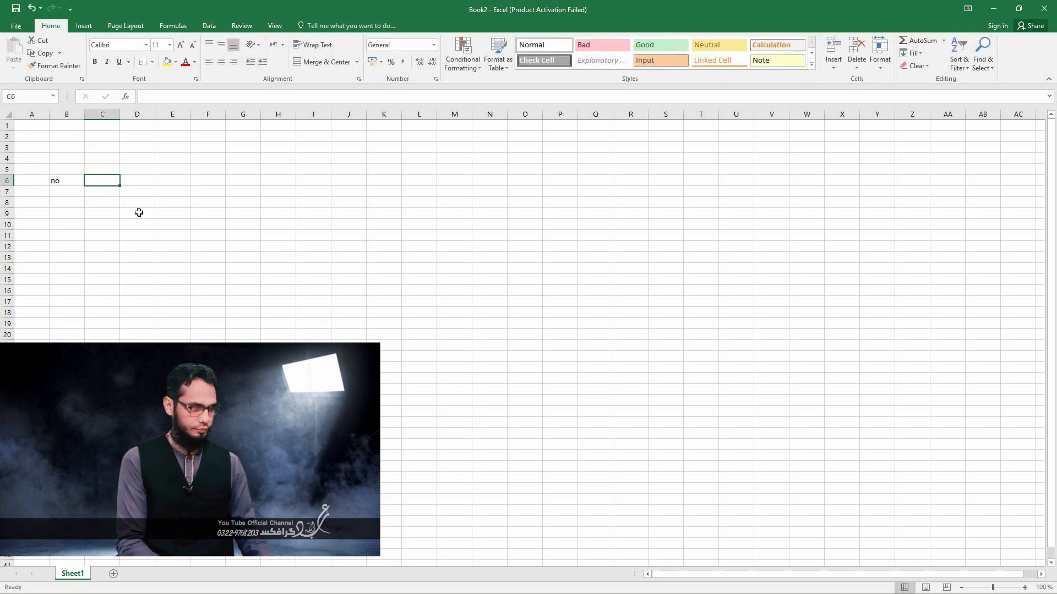
pyautogui.write('ma,e')
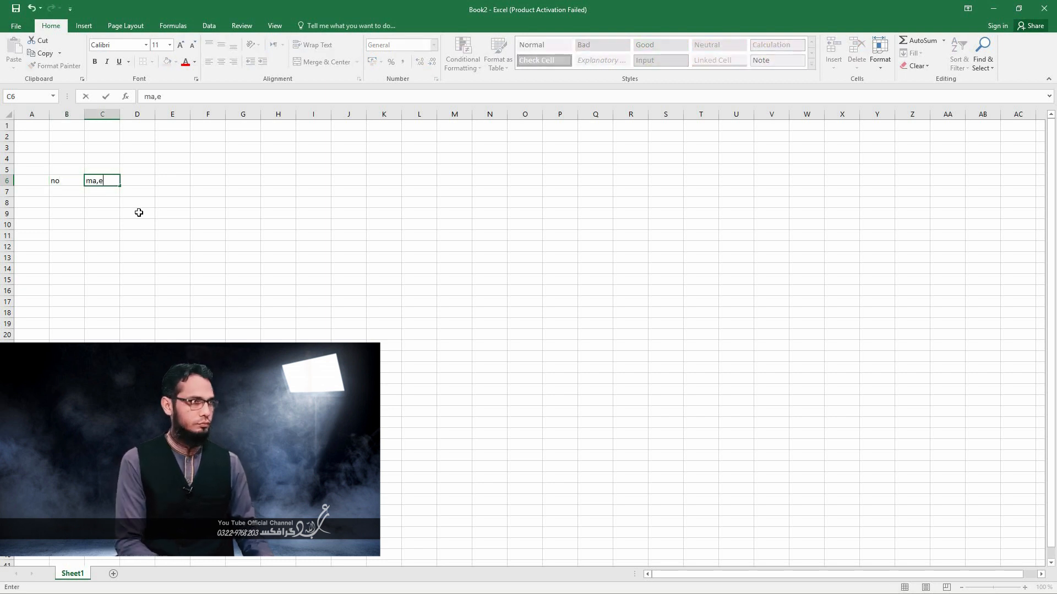
pyautogui.write('name')
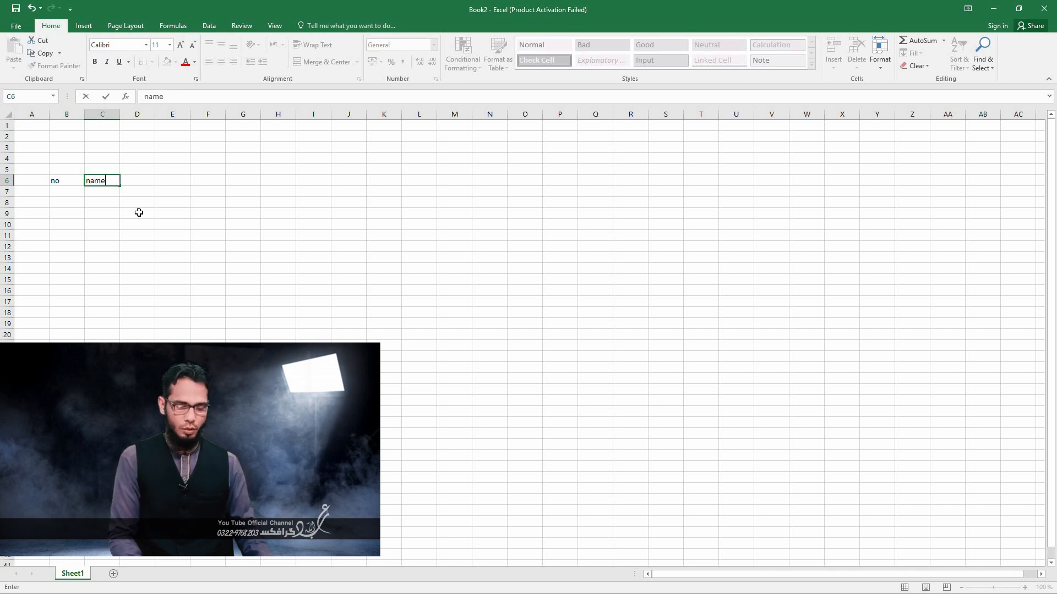
pyautogui.press('Left')
# - Enter the numbers 1 and 2 in cells B7 and B8 under the "no" heading
pyautogui.press('Down')
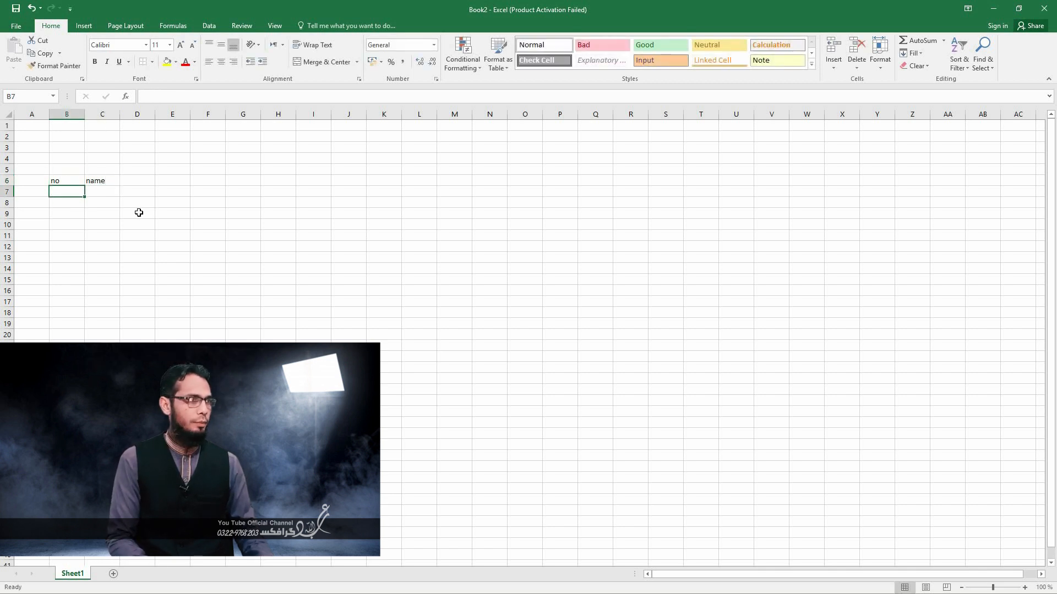
pyautogui.write('1')
pyautogui.press('Return')
pyautogui.write('2')
pyautogui.press('Up')
pyautogui.press('Right')
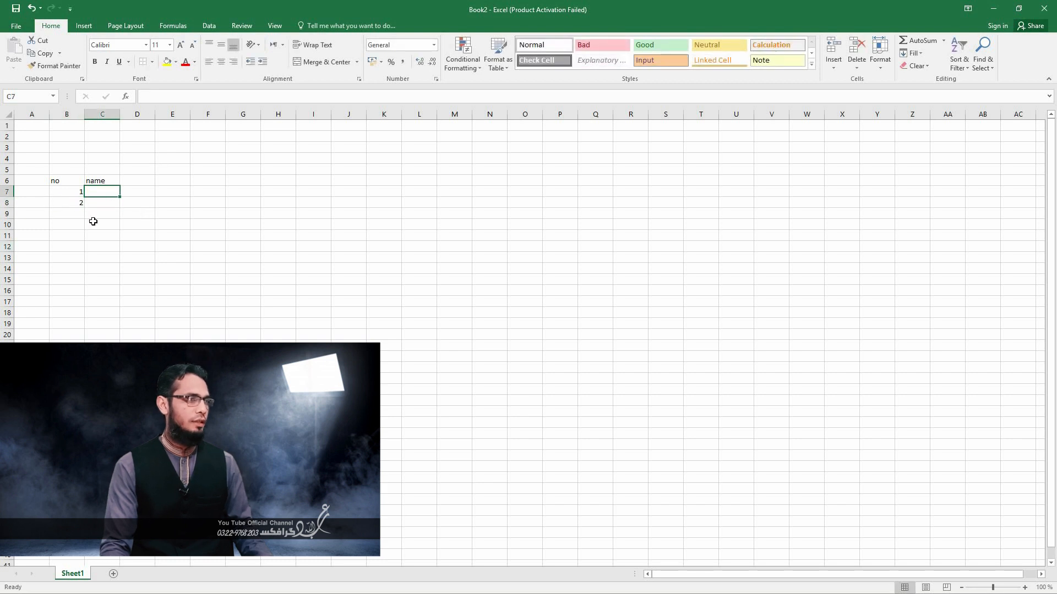
# - Extend the number series from cells B7:B8 down to B16 so it runs from 1 to 10
pyautogui.click(70, 194)
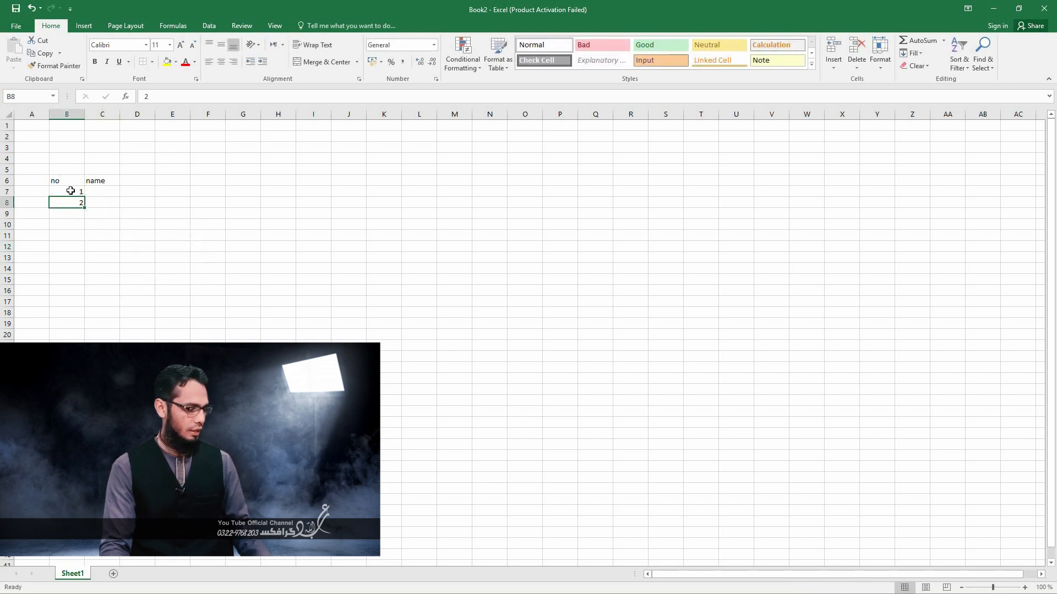
pyautogui.moveTo(69, 201); pyautogui.dragTo(69, 201)
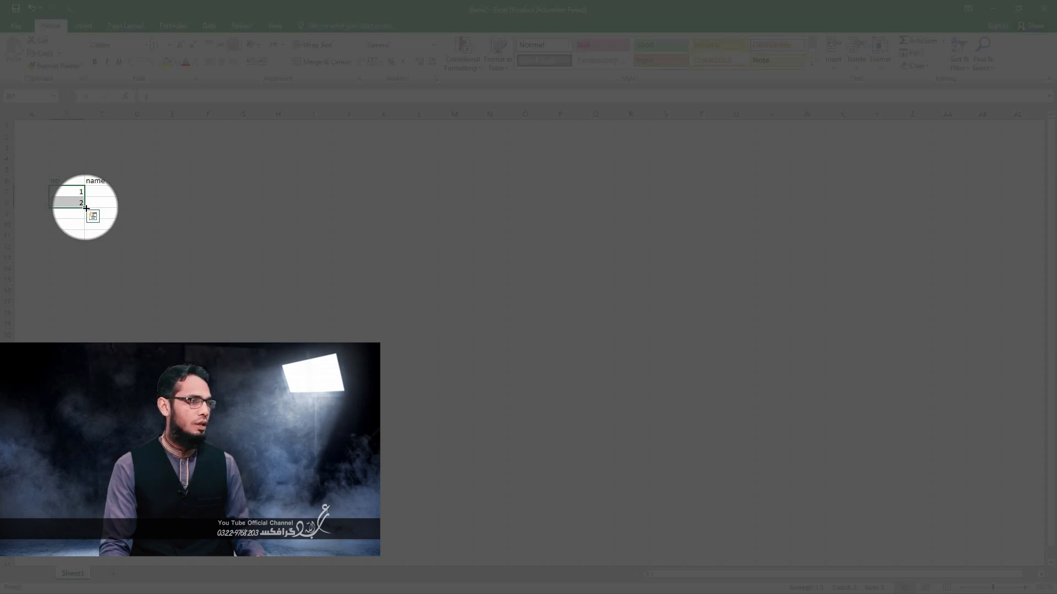
pyautogui.moveTo(86, 208); pyautogui.dragTo(89, 291)
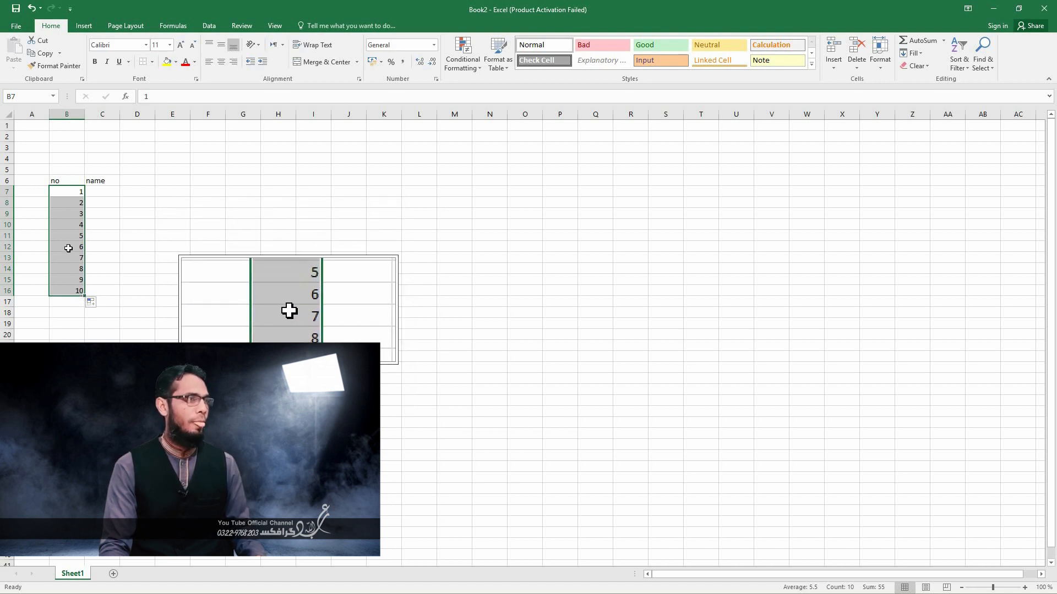
# - Fill in three people's first names in cells C7 to C9 under the "name" heading
pyautogui.click(103, 195)
pyautogui.write('asif')
pyautogui.press('Return')
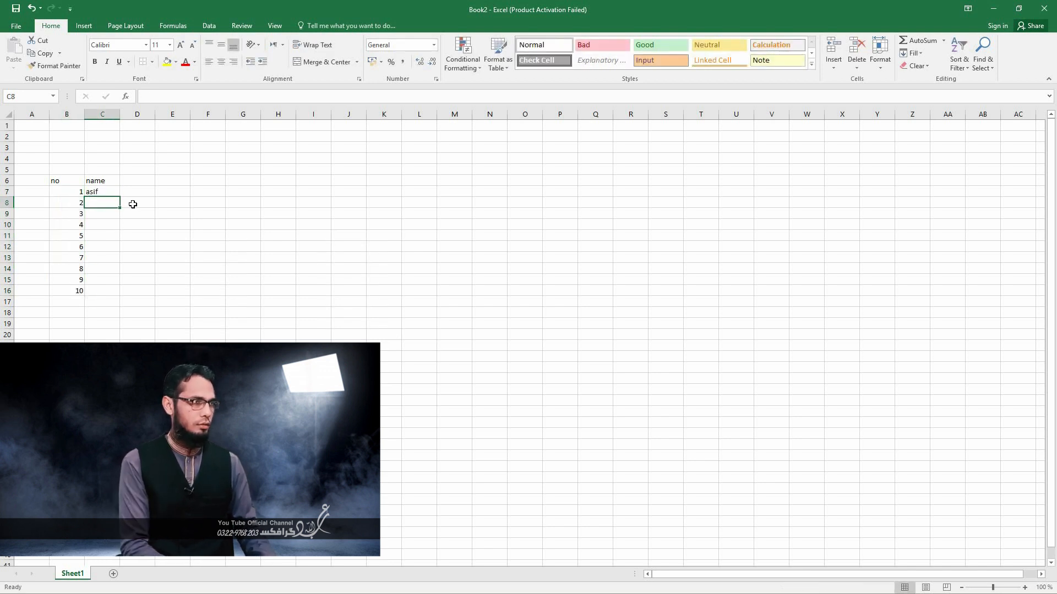
pyautogui.write('iqbal')
pyautogui.press('Return')
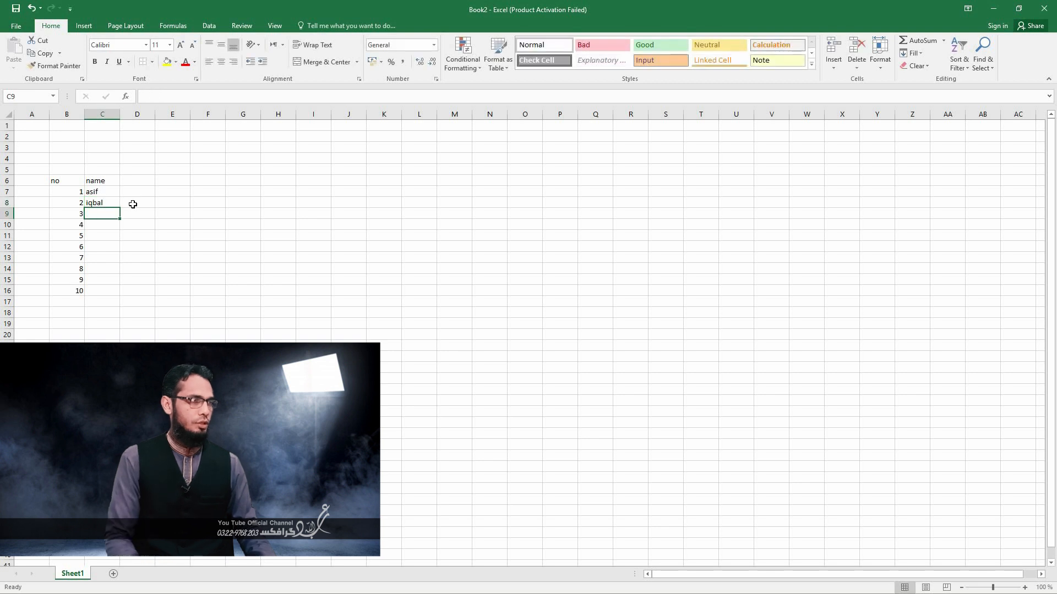
pyautogui.write('rashid')
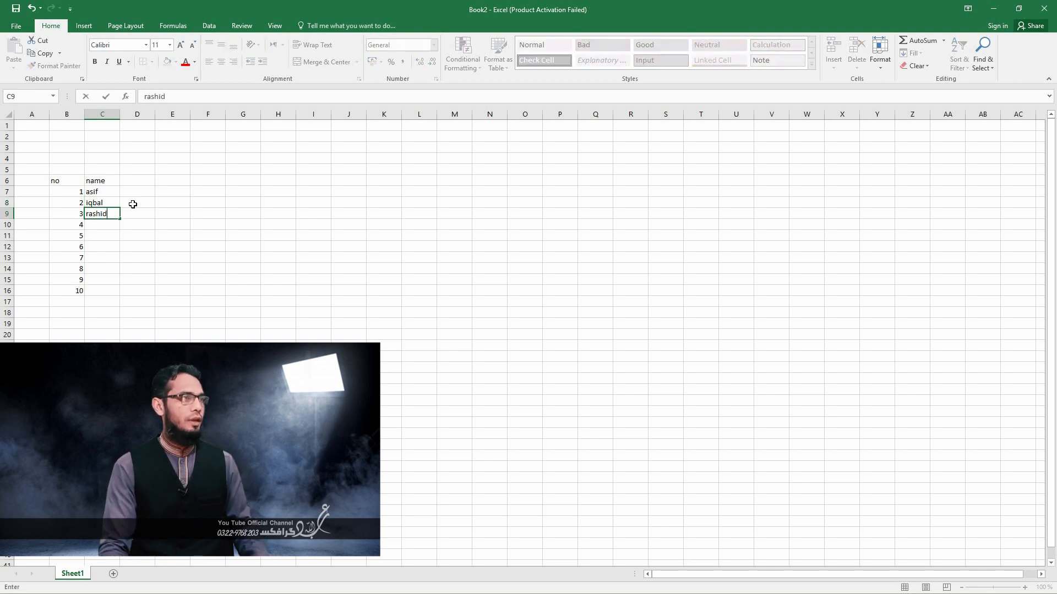
pyautogui.moveTo(63, 184); pyautogui.dragTo(94, 300)
pyautogui.click(155, 235)
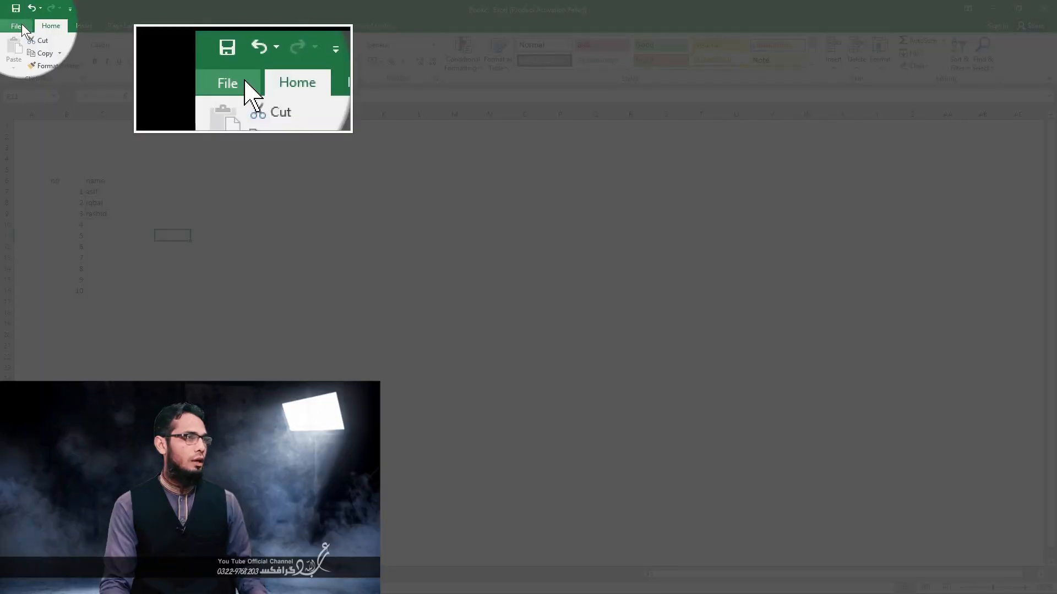
# - Start saving the workbook to the Desktop folder under the file name "abdullah graphics"
pyautogui.click(21, 25)
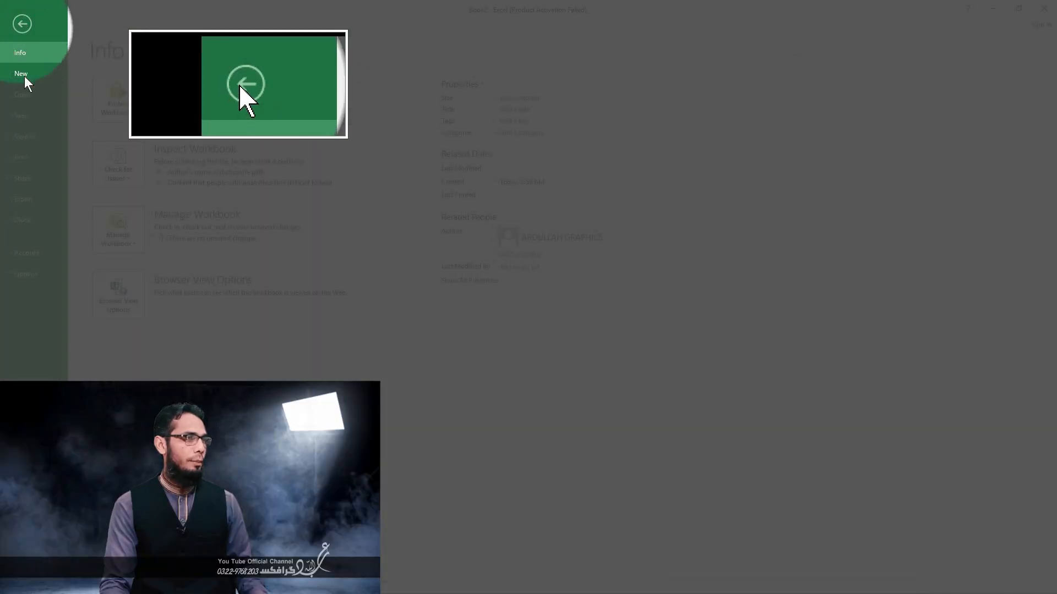
pyautogui.click(28, 115)
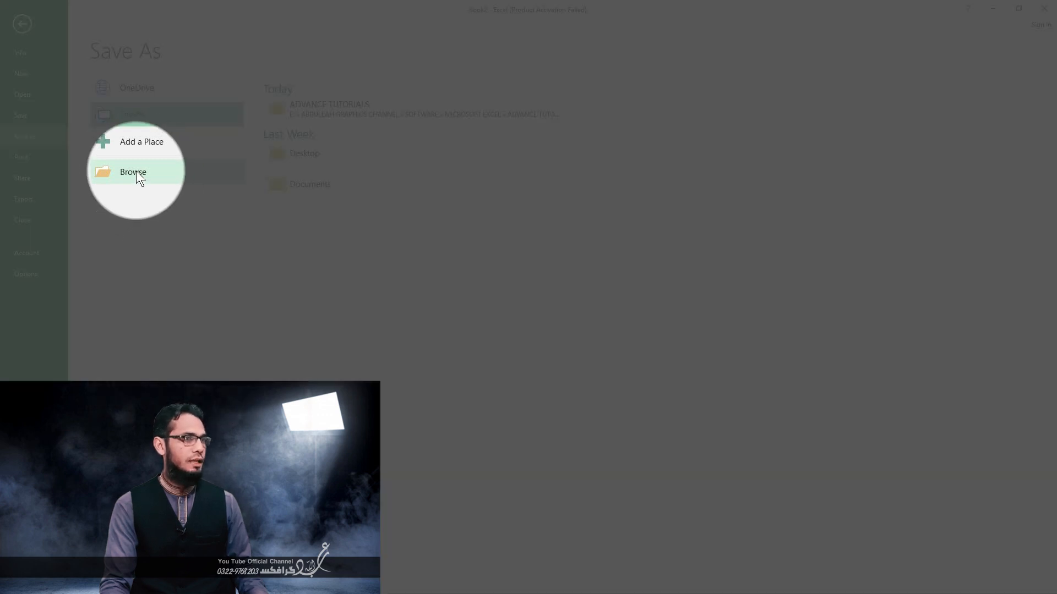
pyautogui.click(136, 172)
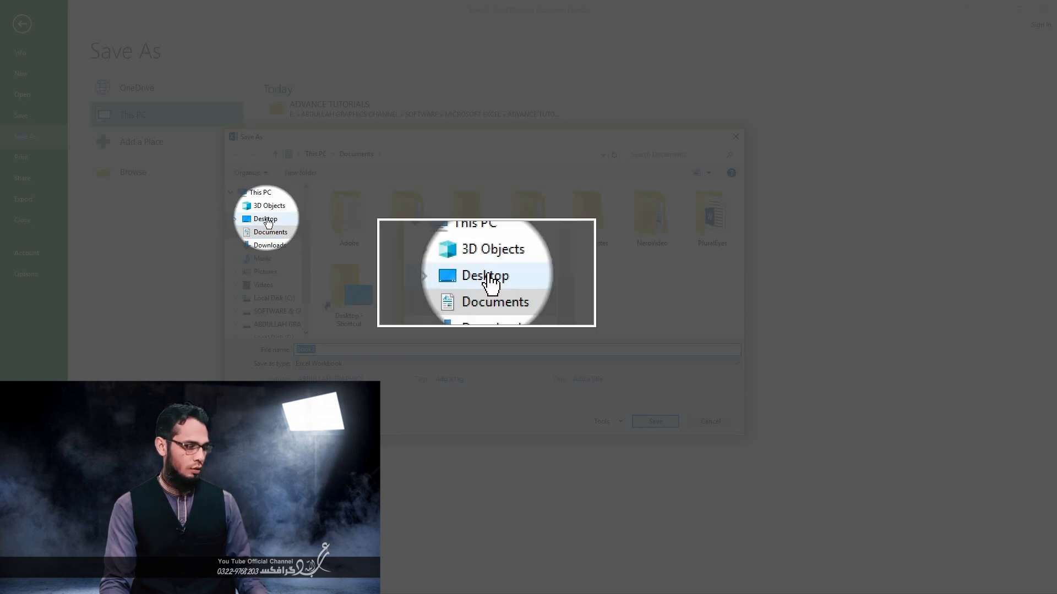
pyautogui.click(267, 220)
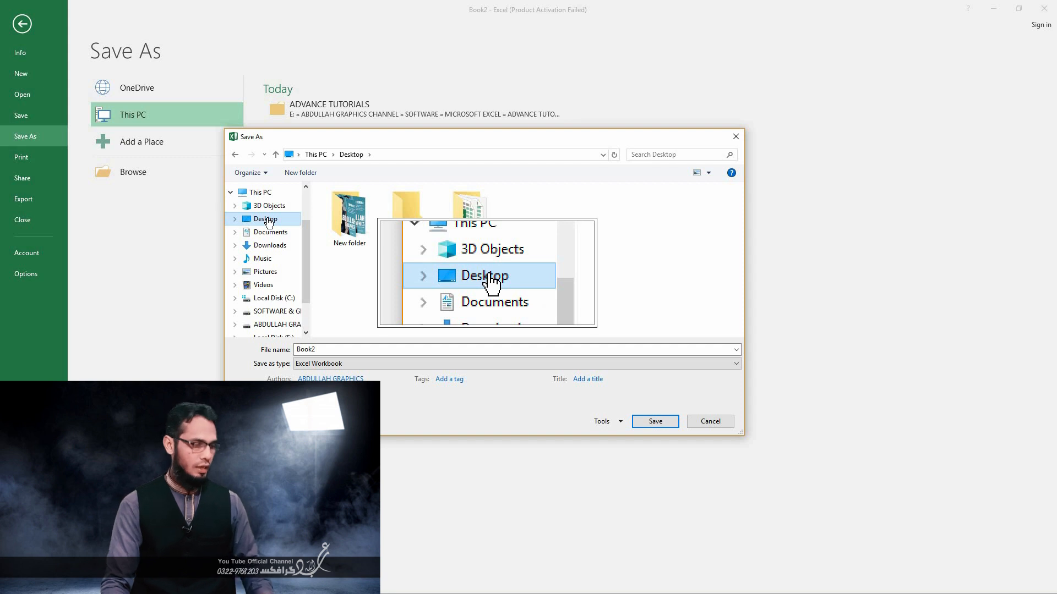
pyautogui.doubleClick(304, 350)
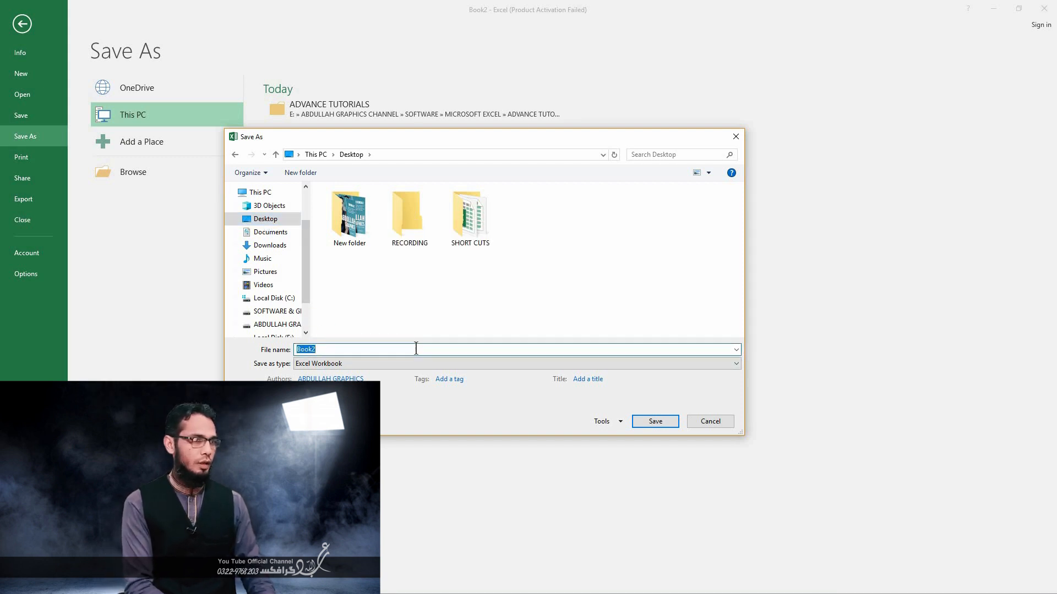
pyautogui.write('abdullah graphics')
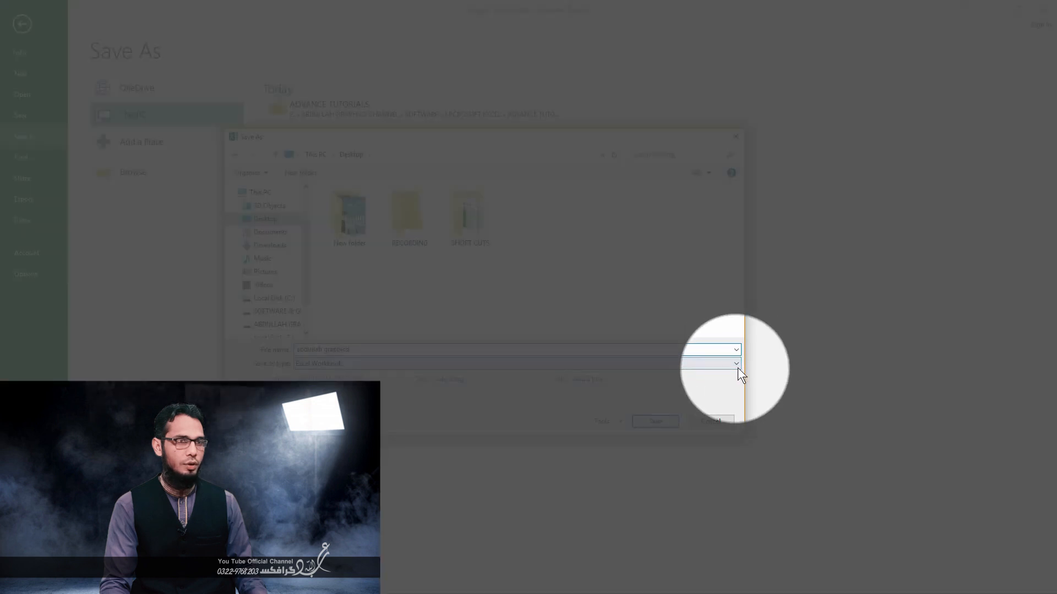
# - Review the available file formats and keep Excel Workbook as the save type
pyautogui.click(738, 365)
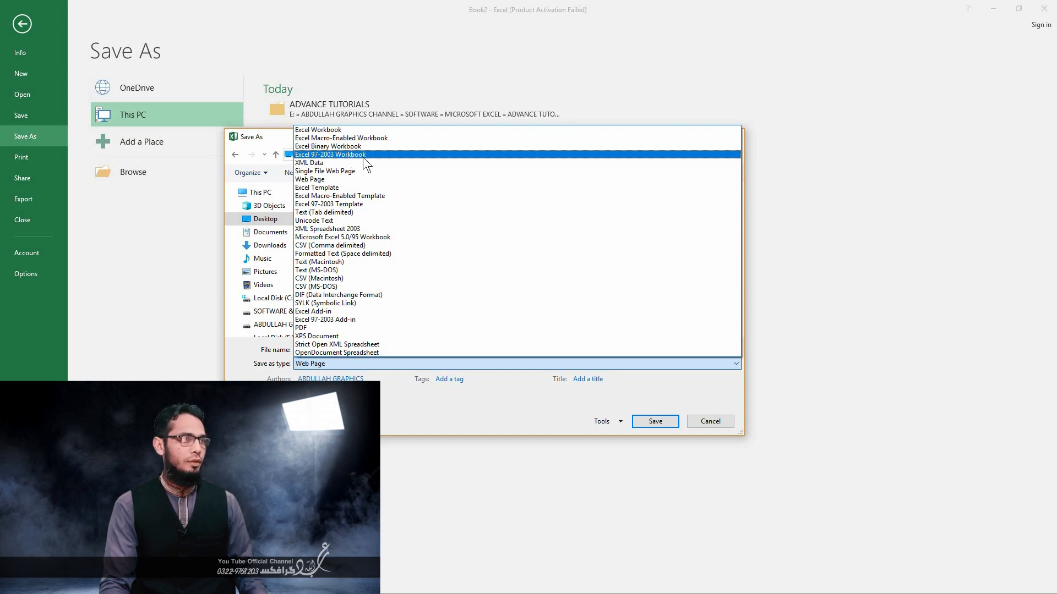
pyautogui.click(322, 128)
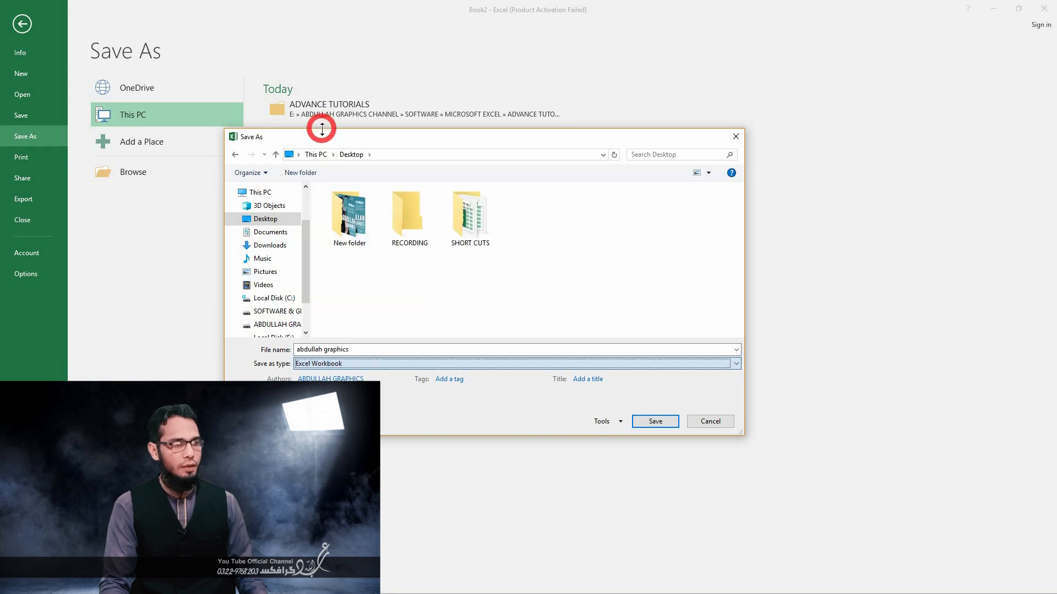
pyautogui.click(351, 362)
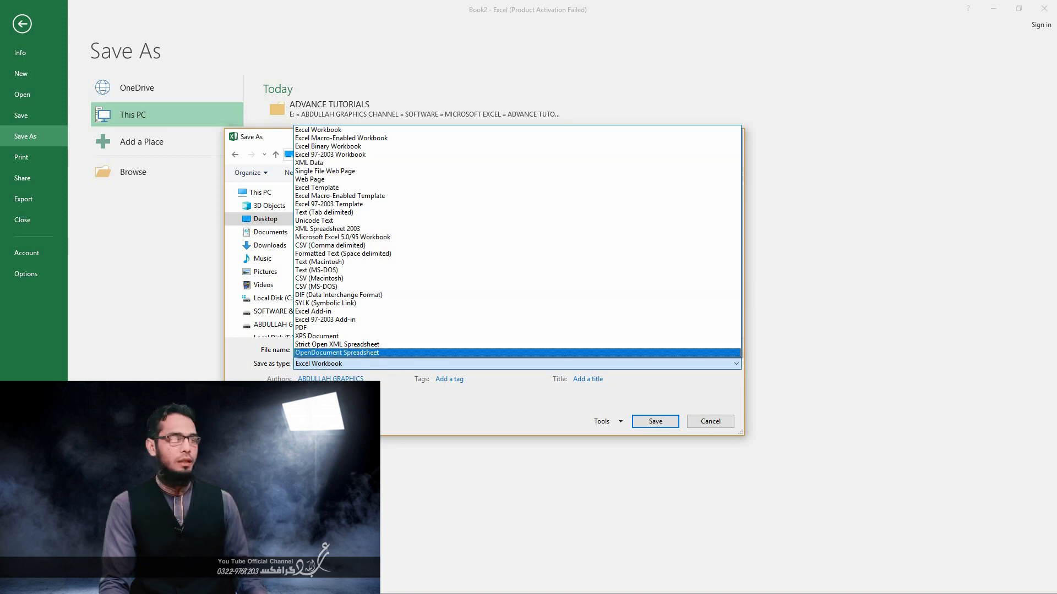
pyautogui.click(449, 362)
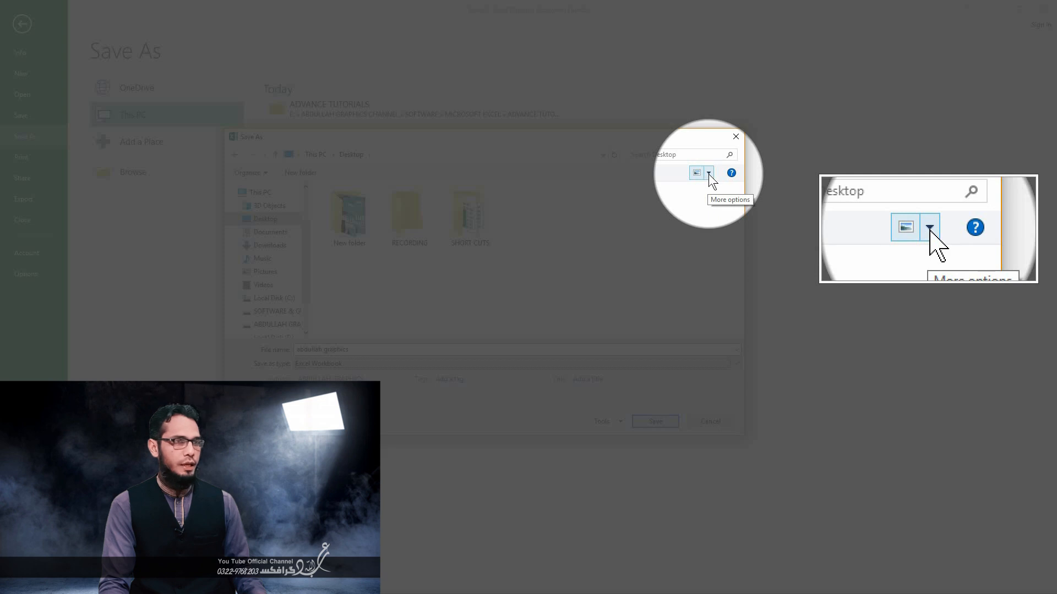
# - Preview the Desktop folder's contents in the save dialog as extra large, large, medium and small icons
pyautogui.click(708, 174)
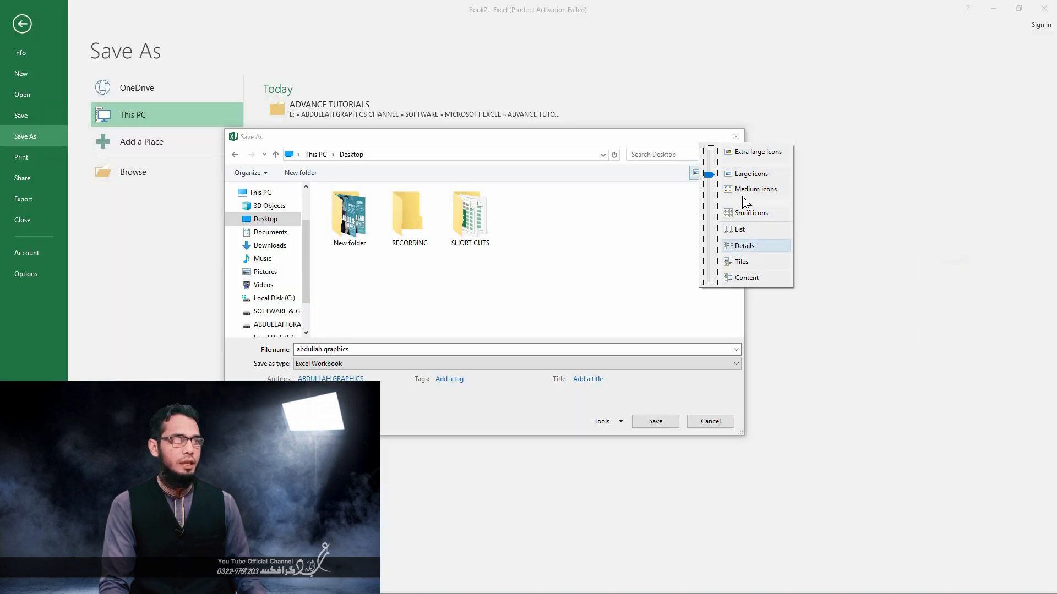
pyautogui.click(741, 150)
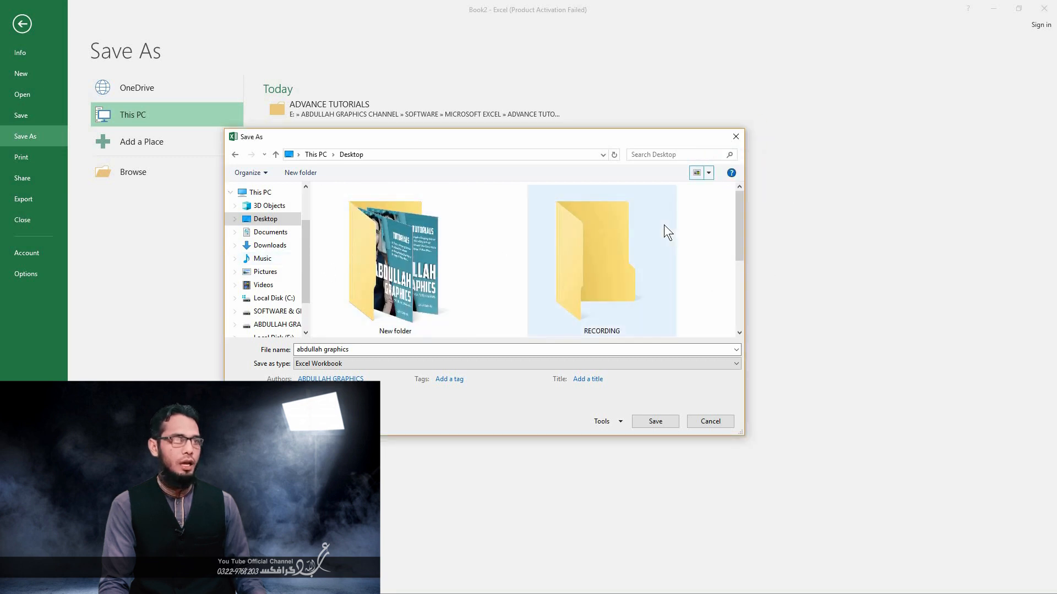
pyautogui.click(710, 173)
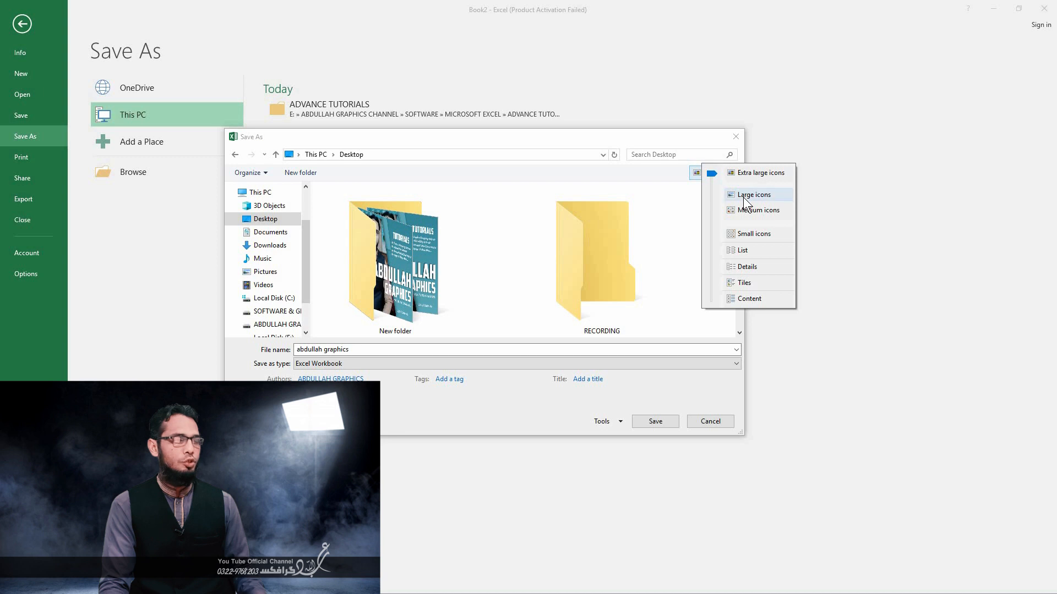
pyautogui.click(743, 197)
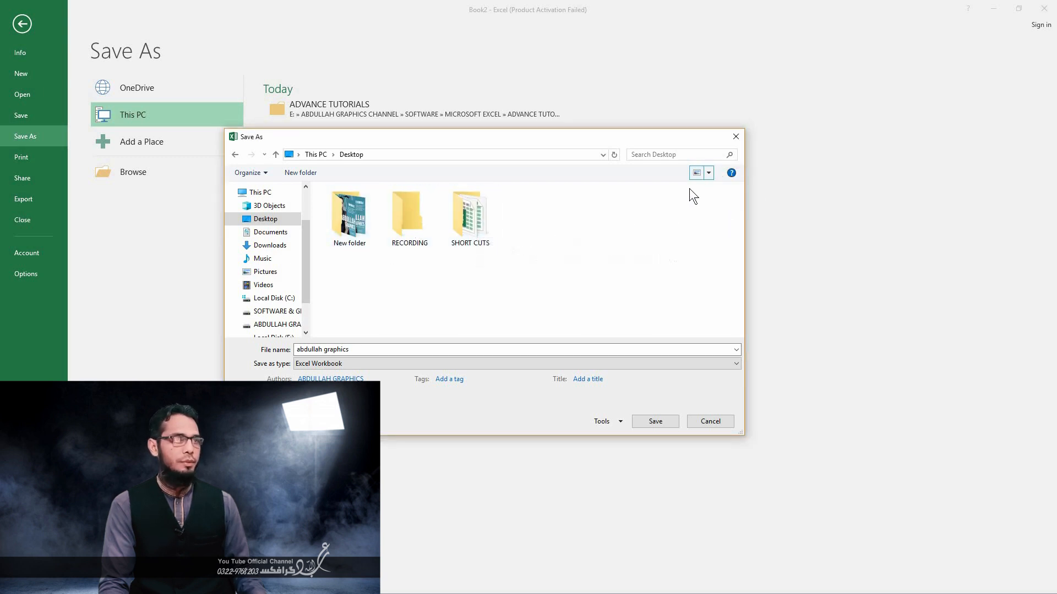
pyautogui.click(709, 174)
pyautogui.click(750, 191)
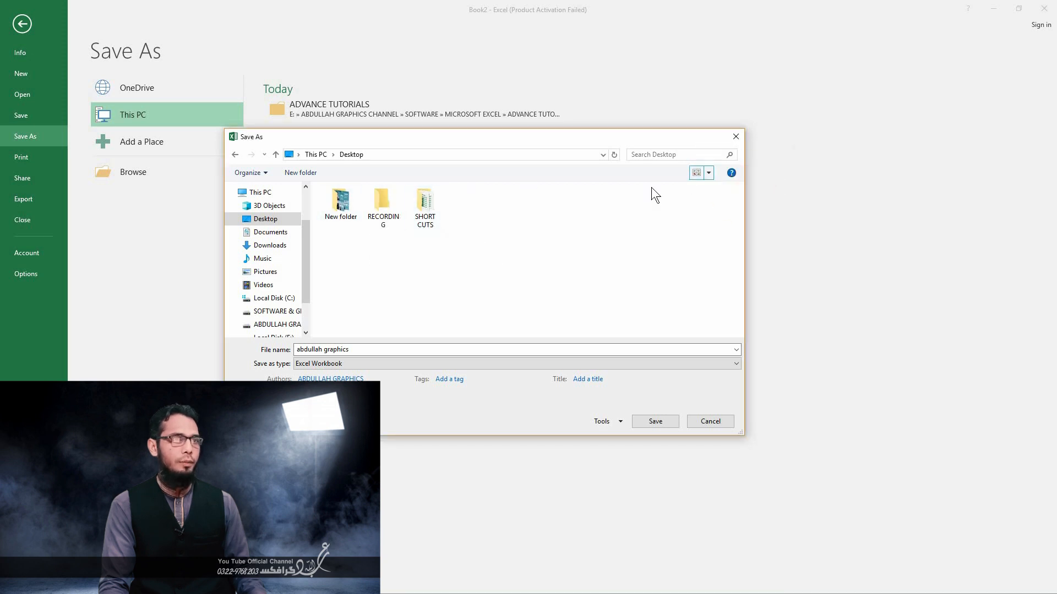
pyautogui.click(708, 174)
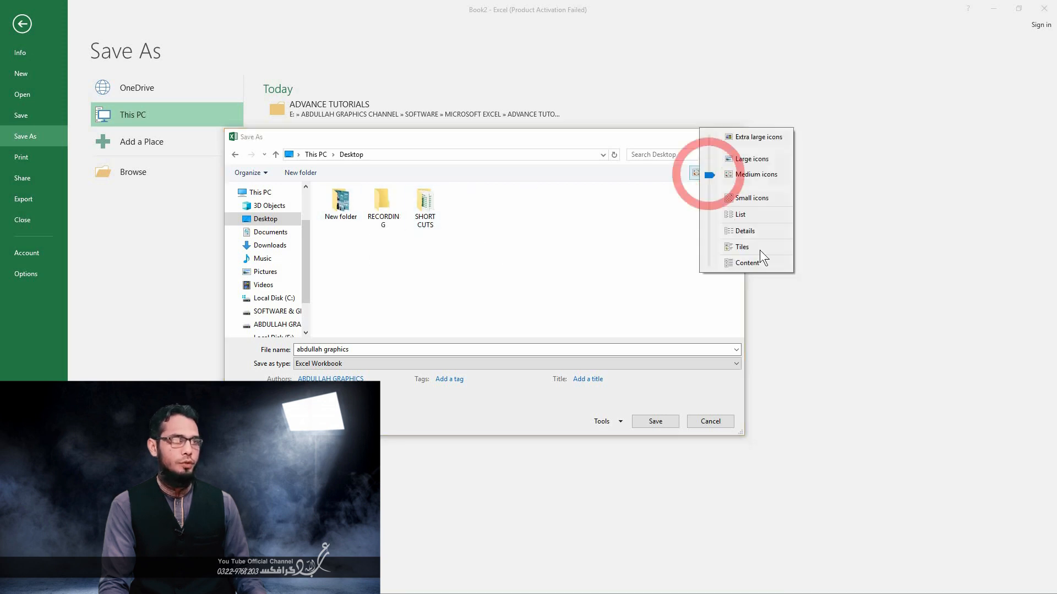
pyautogui.click(735, 194)
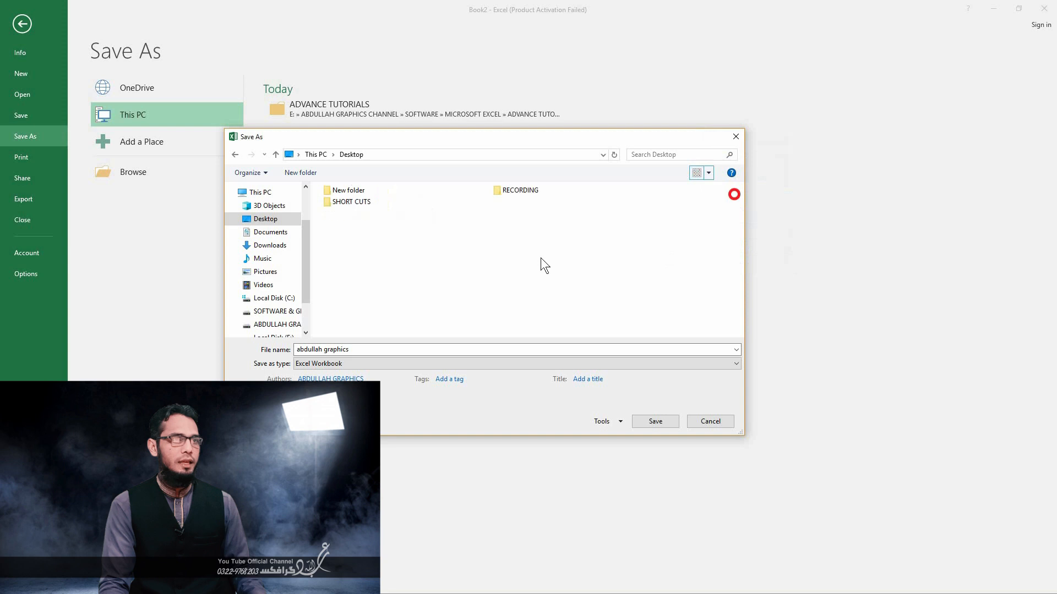
# - Preview the Desktop folder's contents in List, Details, Tiles and Content views, and return to Large icons
pyautogui.click(712, 174)
pyautogui.click(730, 189)
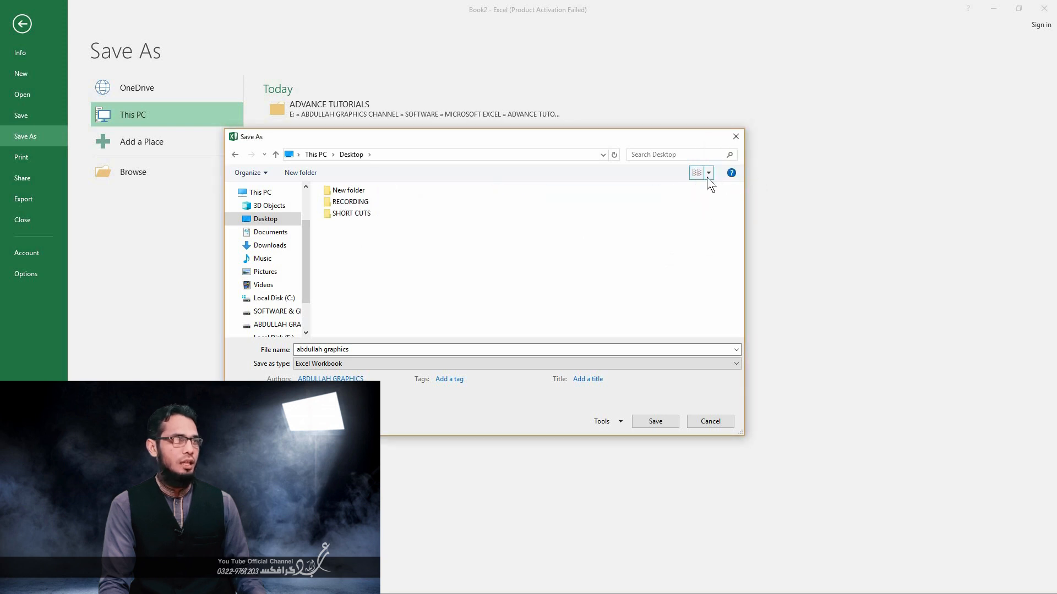
pyautogui.click(708, 174)
pyautogui.click(746, 201)
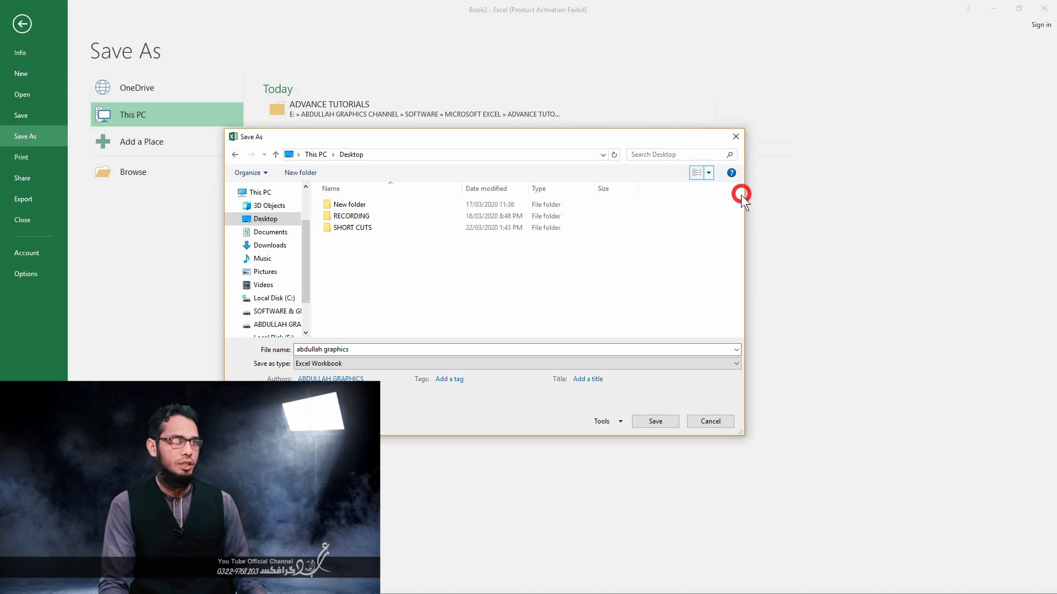
pyautogui.click(710, 173)
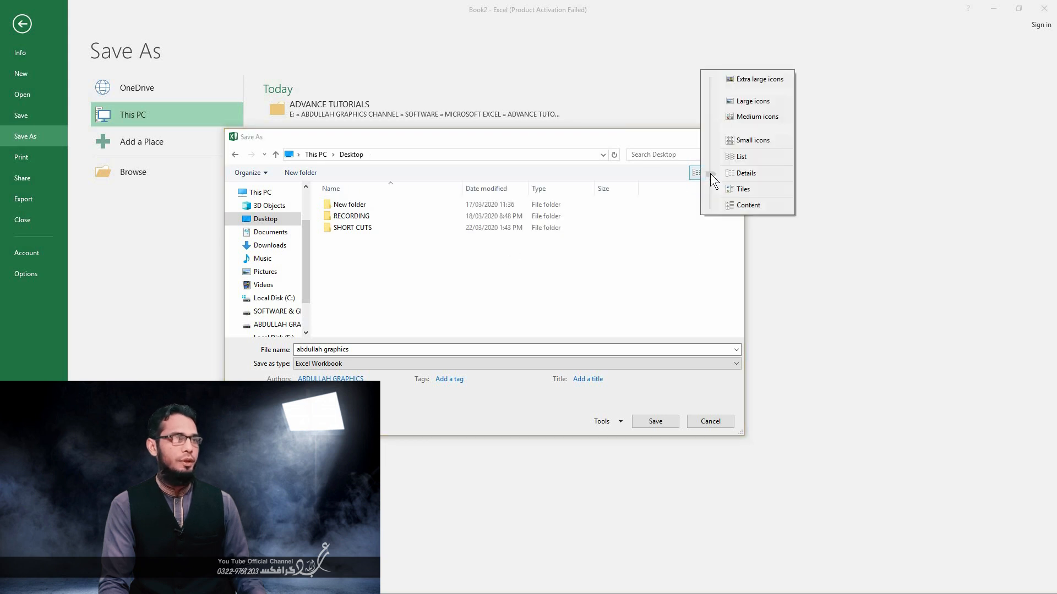
pyautogui.click(744, 191)
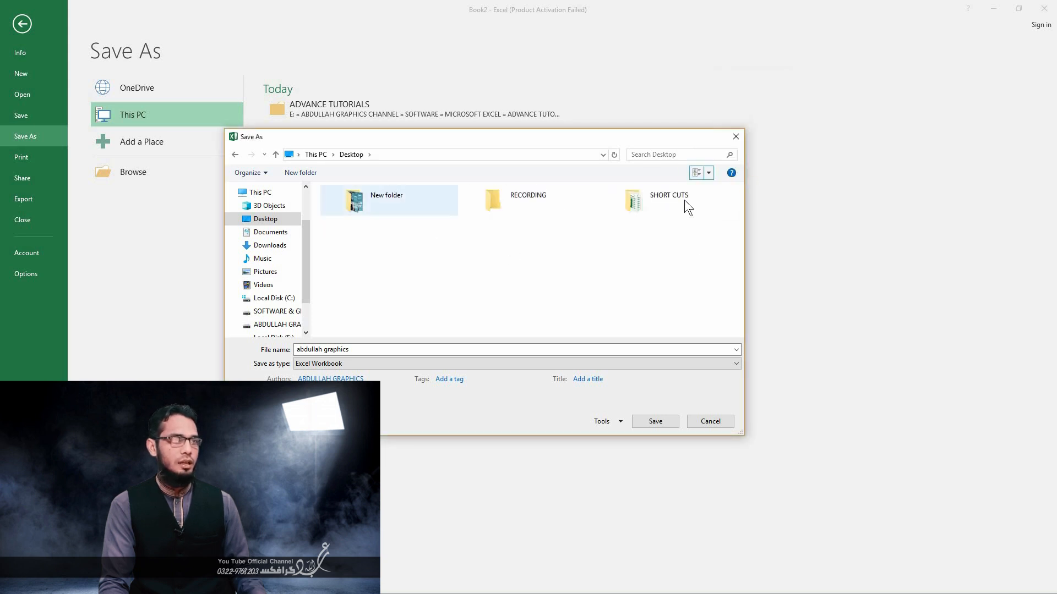
pyautogui.click(709, 173)
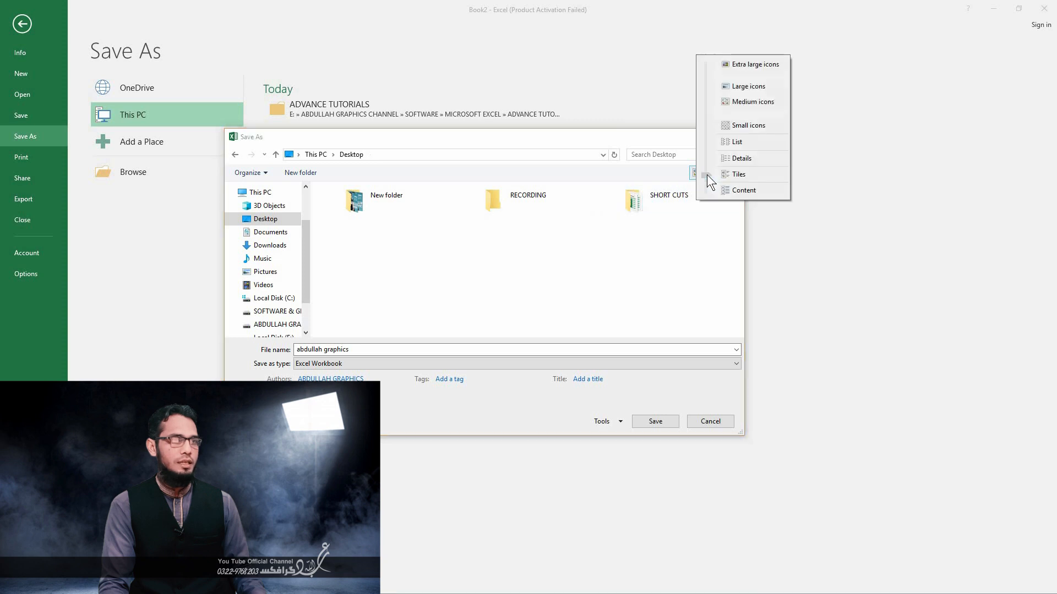
pyautogui.click(731, 194)
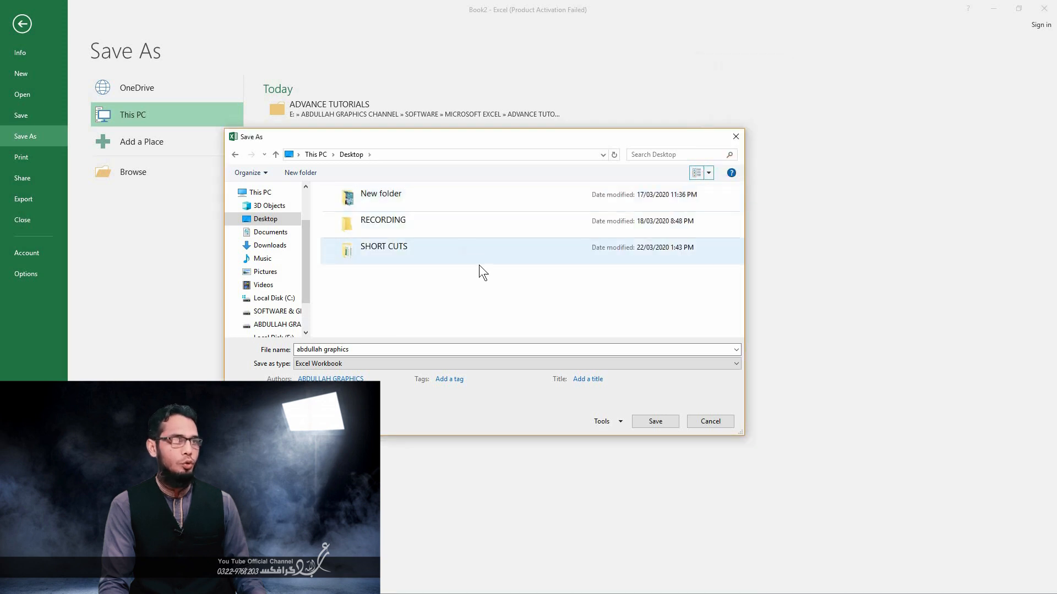
pyautogui.click(708, 173)
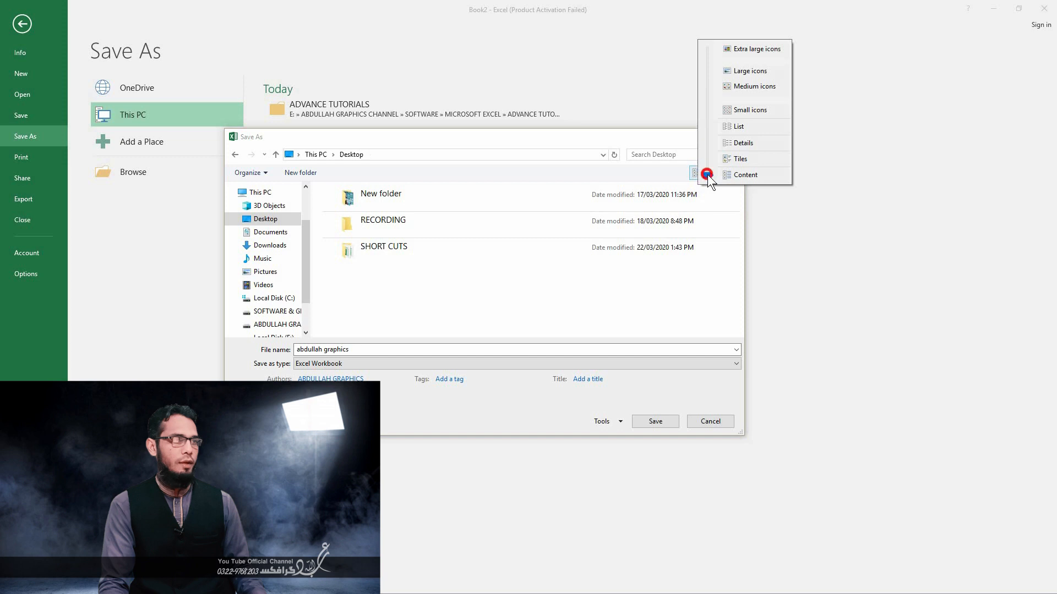
pyautogui.click(751, 72)
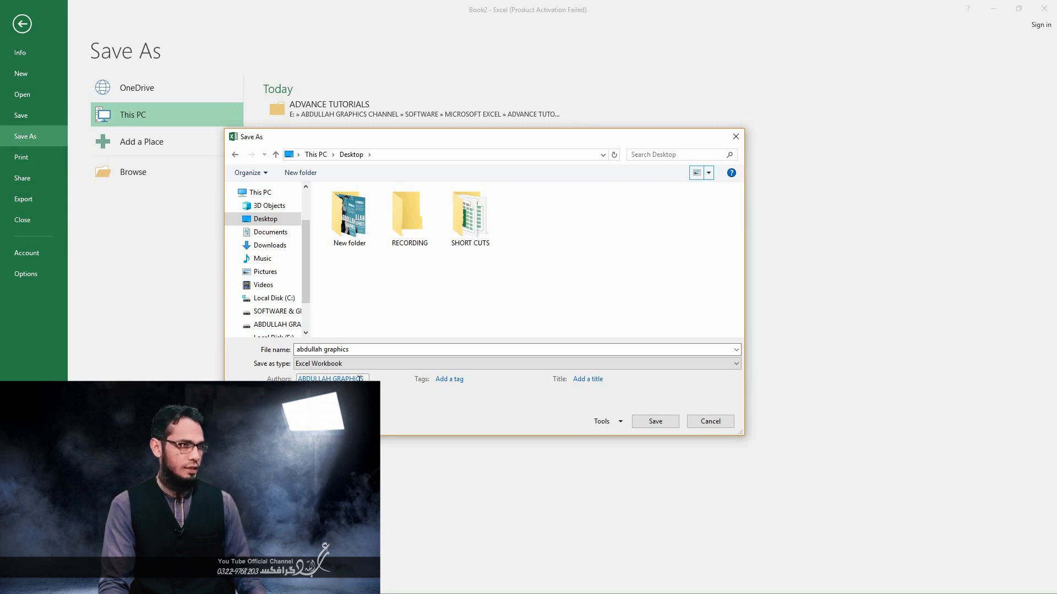
# - Add a second author's first name to the workbook's authors and open the tag entry
pyautogui.click(344, 377)
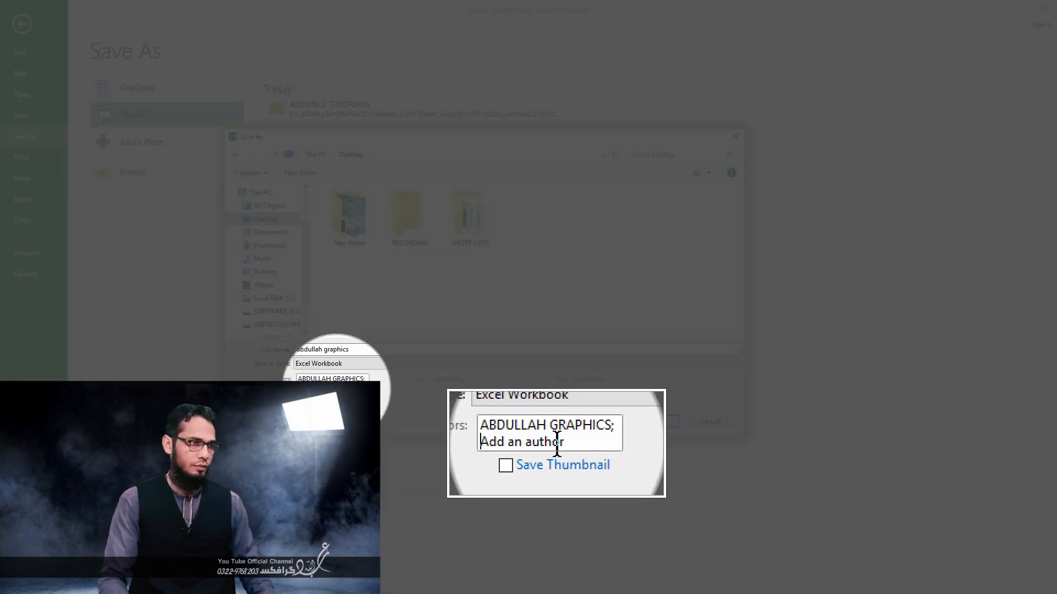
pyautogui.write('asif')
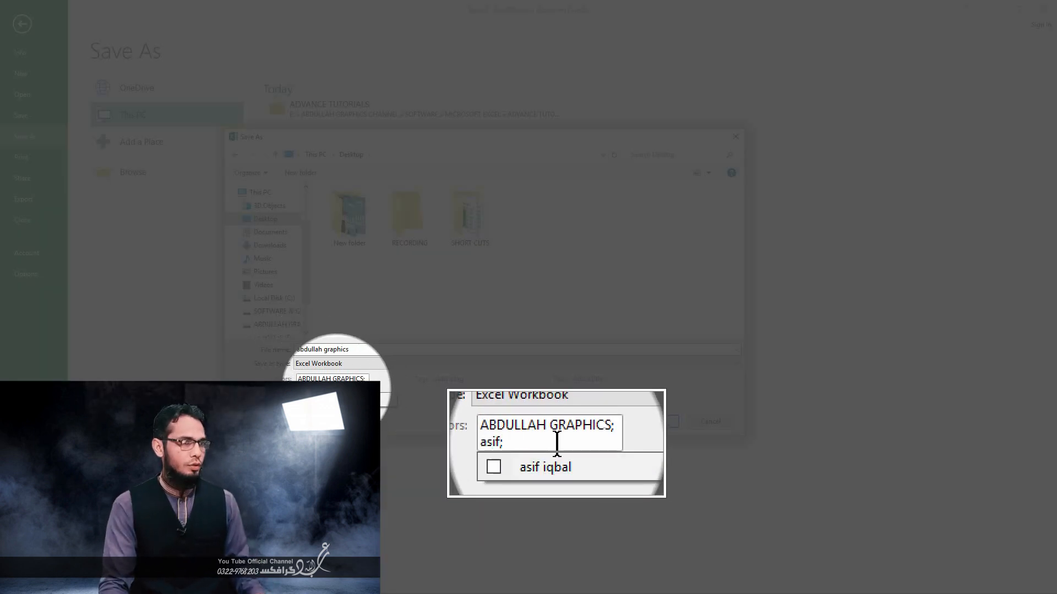
pyautogui.write(';')
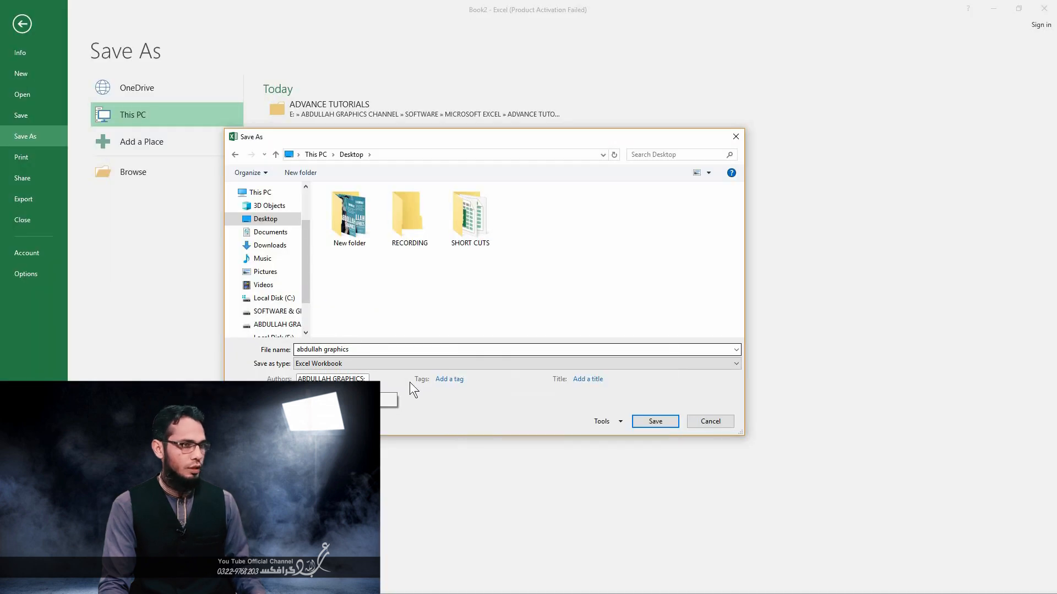
pyautogui.click(450, 378)
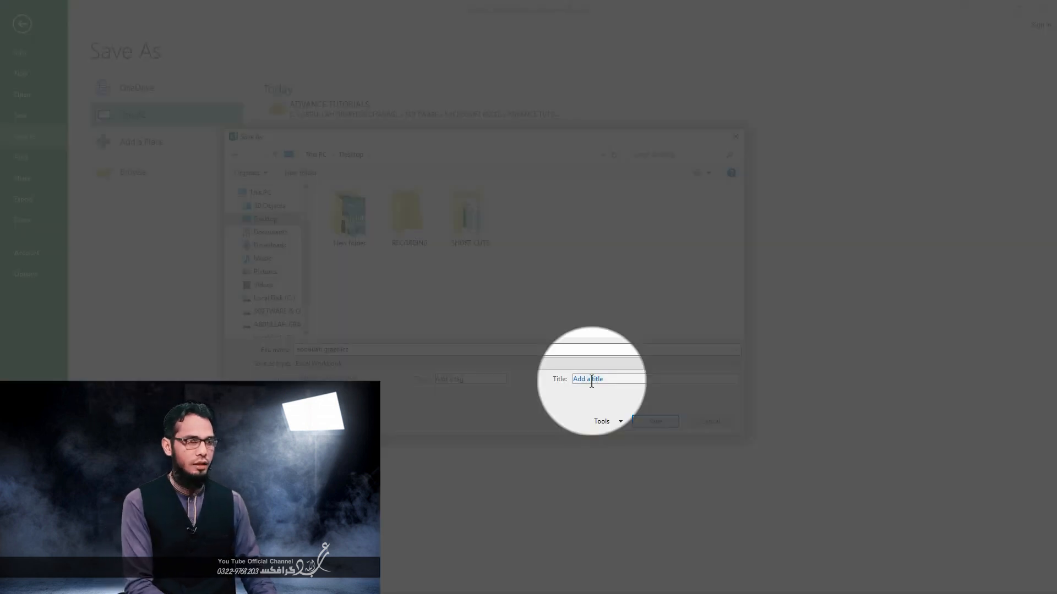
# - Set the workbook's title to "students names" and save the file to the Desktop
pyautogui.click(595, 379)
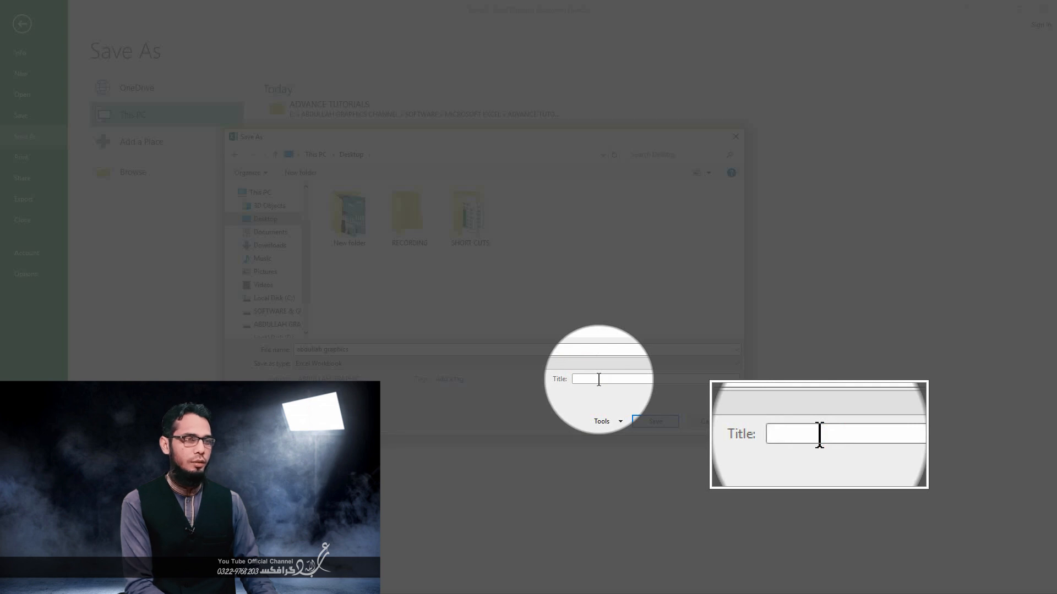
pyautogui.write('n')
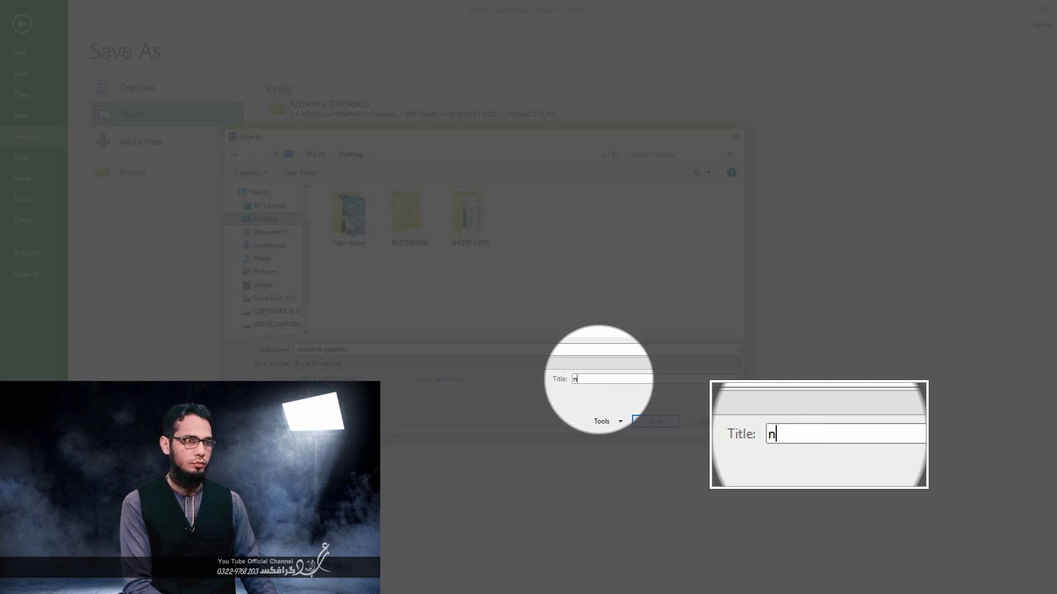
pyautogui.write('amstudents name')
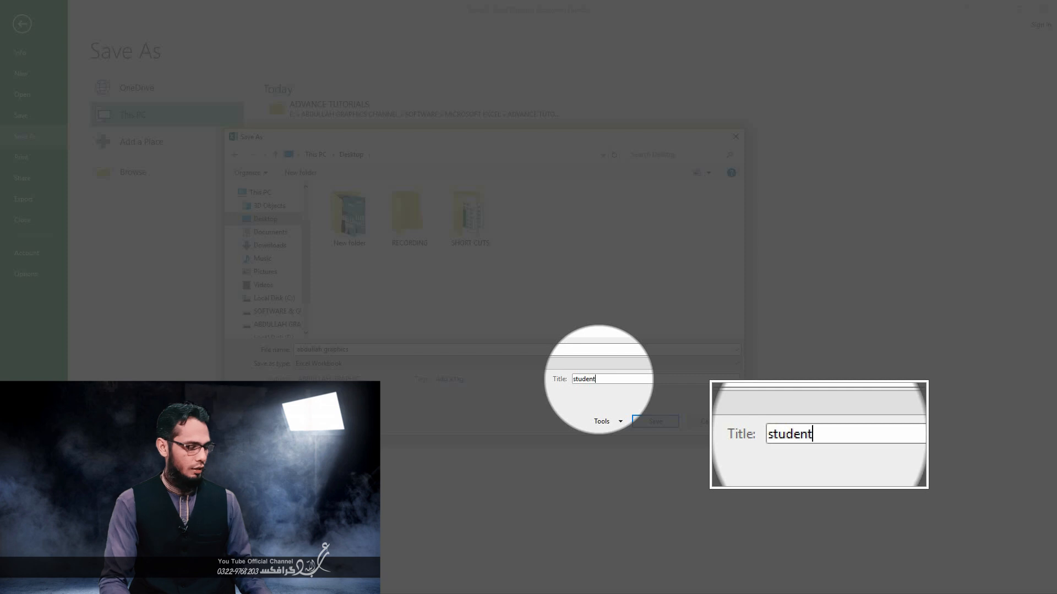
pyautogui.write('s')
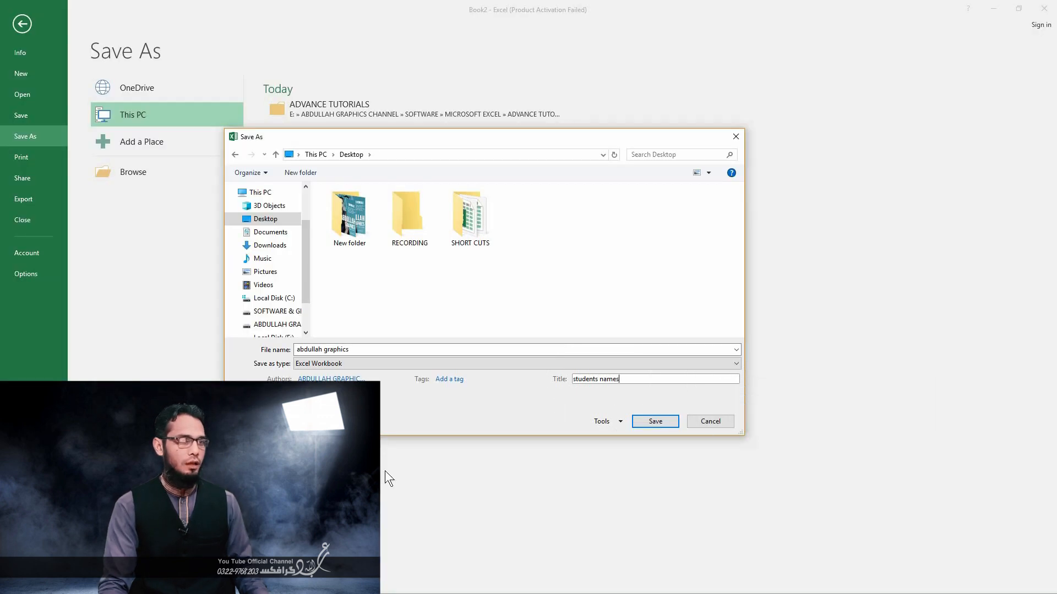
pyautogui.click(617, 425)
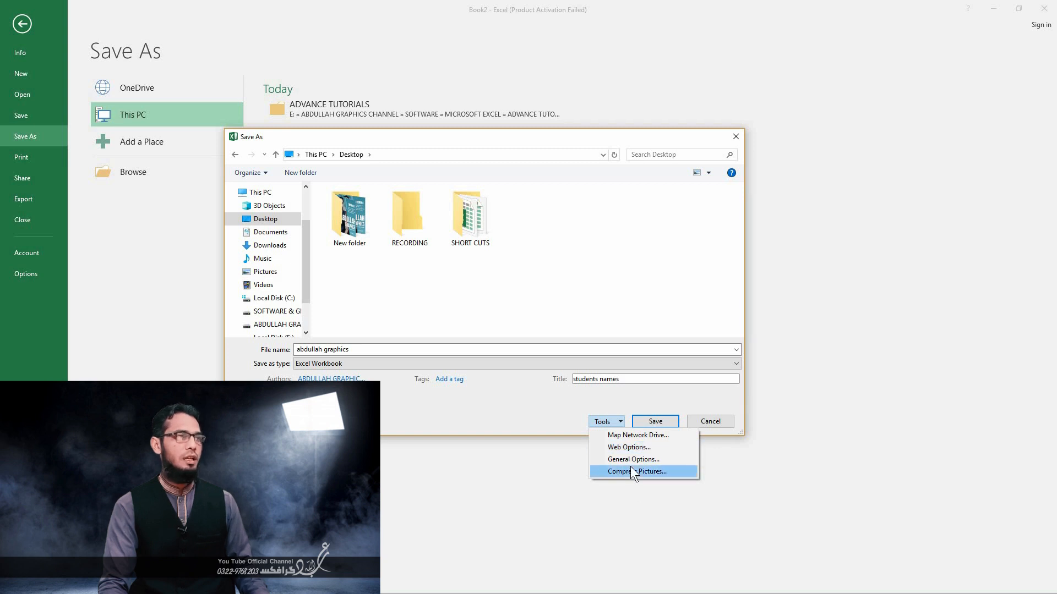
pyautogui.click(655, 423)
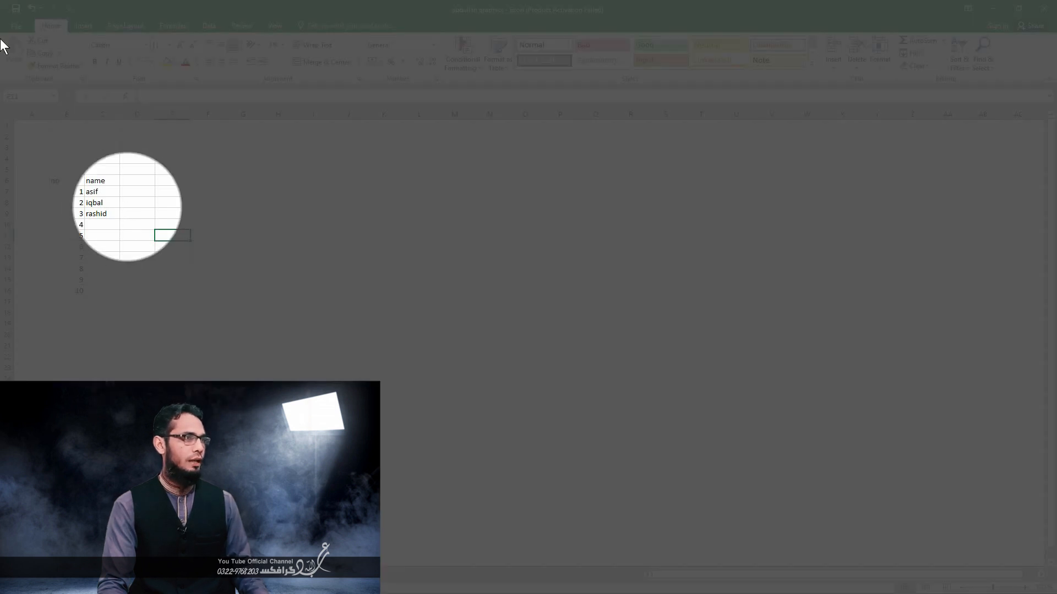
# - Close the workbook and reopen "abdullah graphics" from the Desktop folder
pyautogui.click(19, 26)
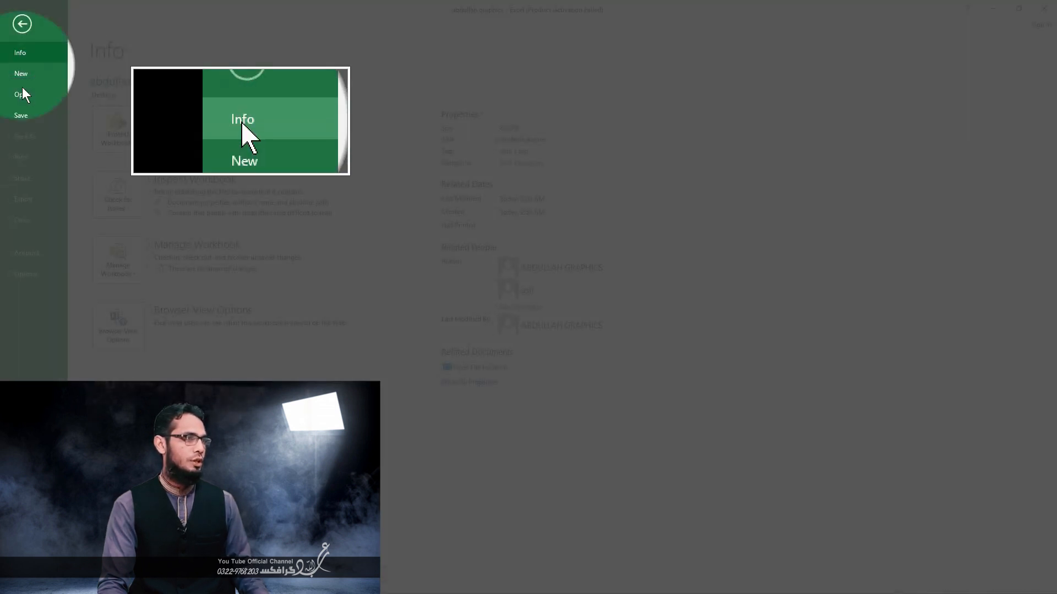
pyautogui.click(27, 220)
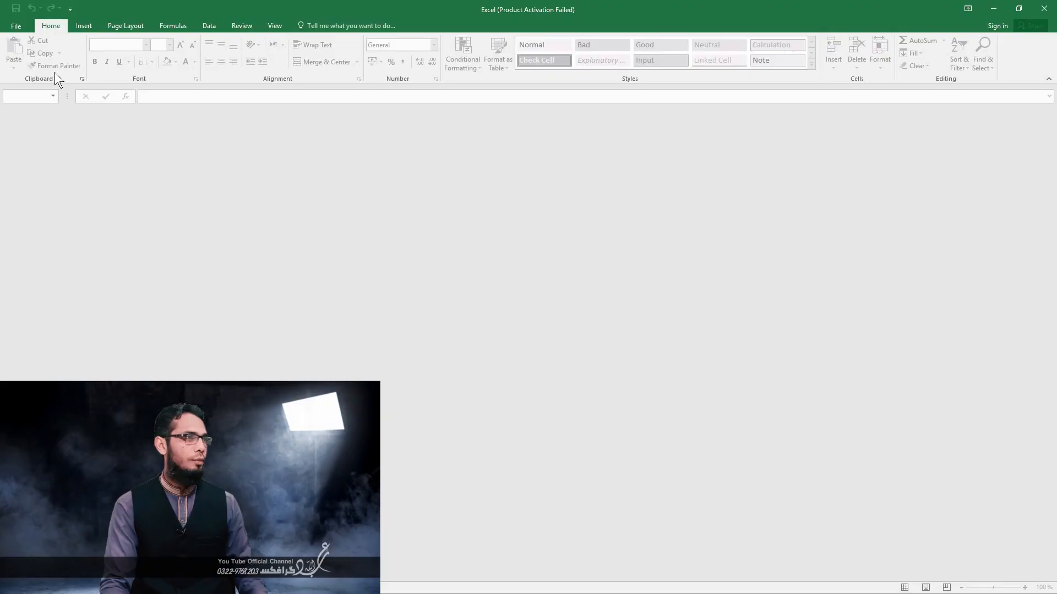
pyautogui.click(16, 26)
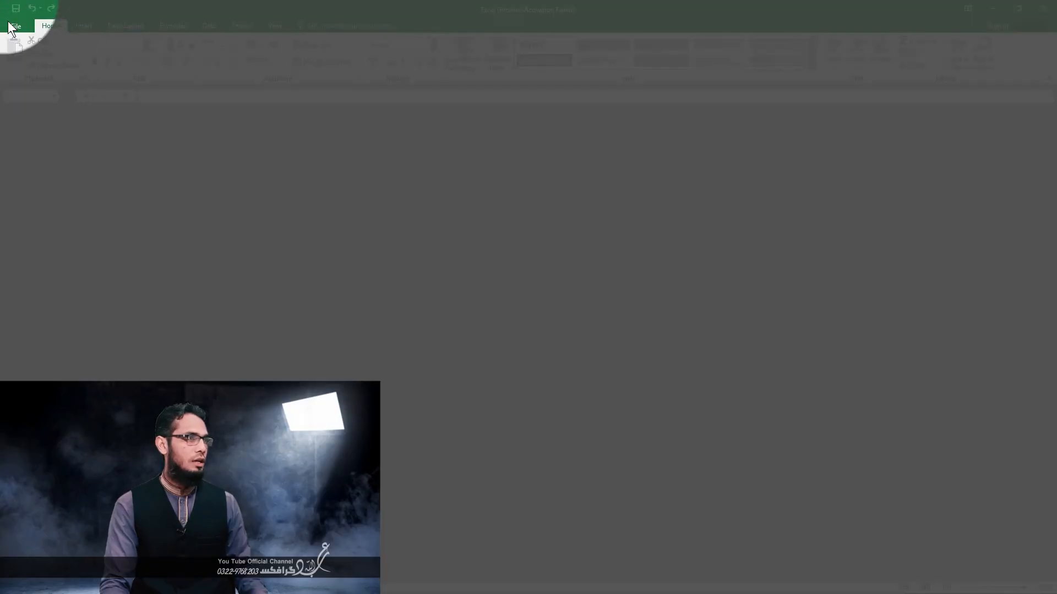
pyautogui.click(26, 97)
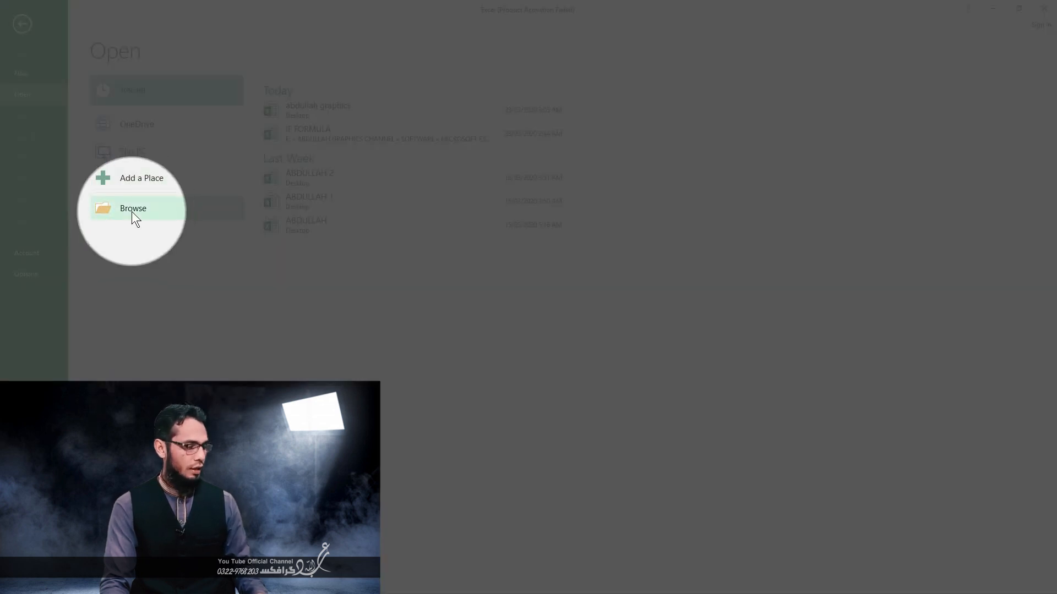
pyautogui.click(132, 212)
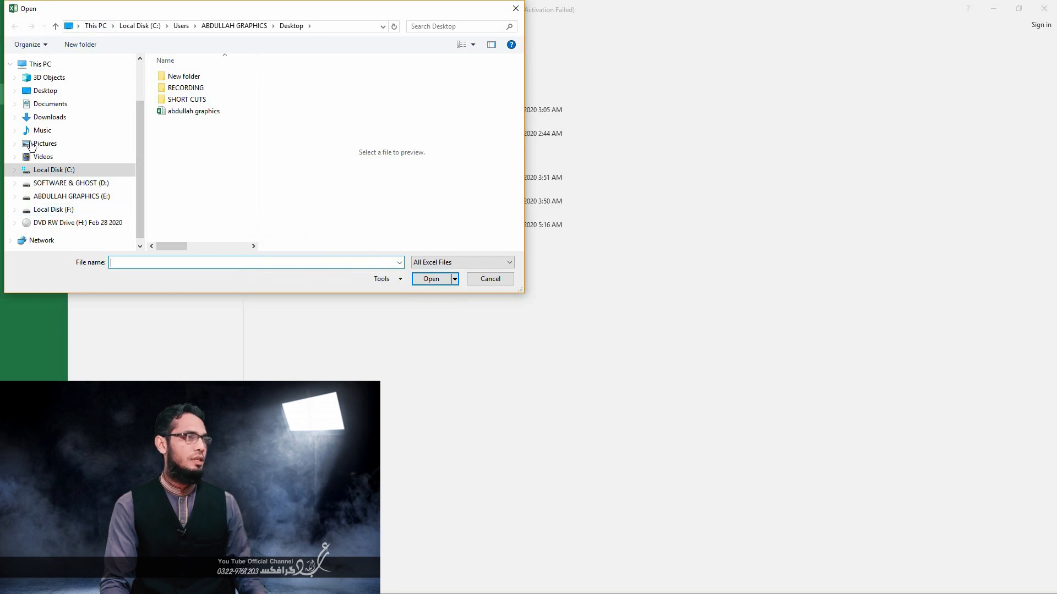
pyautogui.click(53, 94)
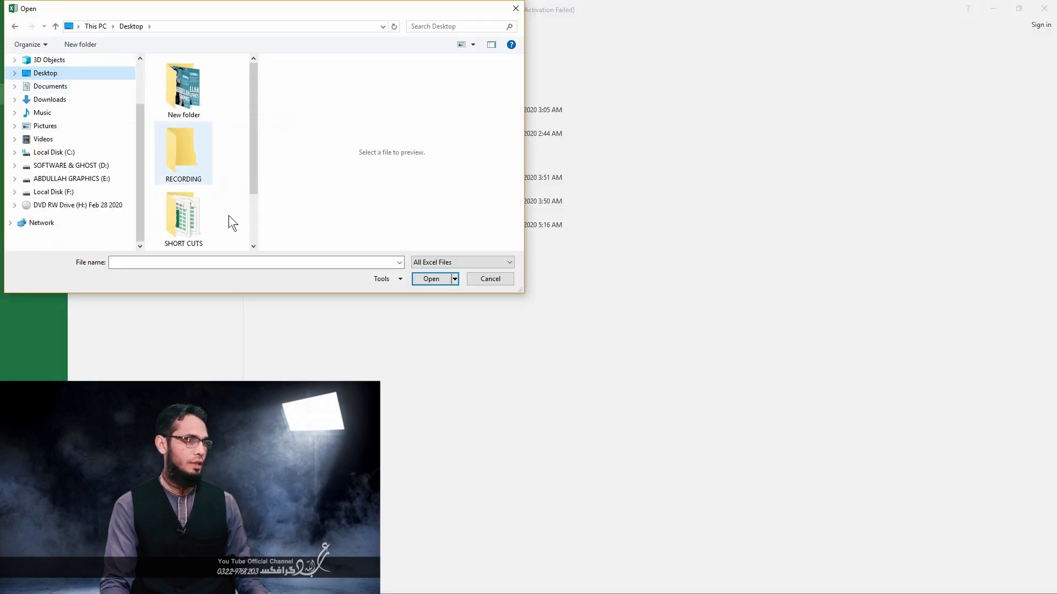
pyautogui.moveTo(258, 178); pyautogui.dragTo(222, 211)
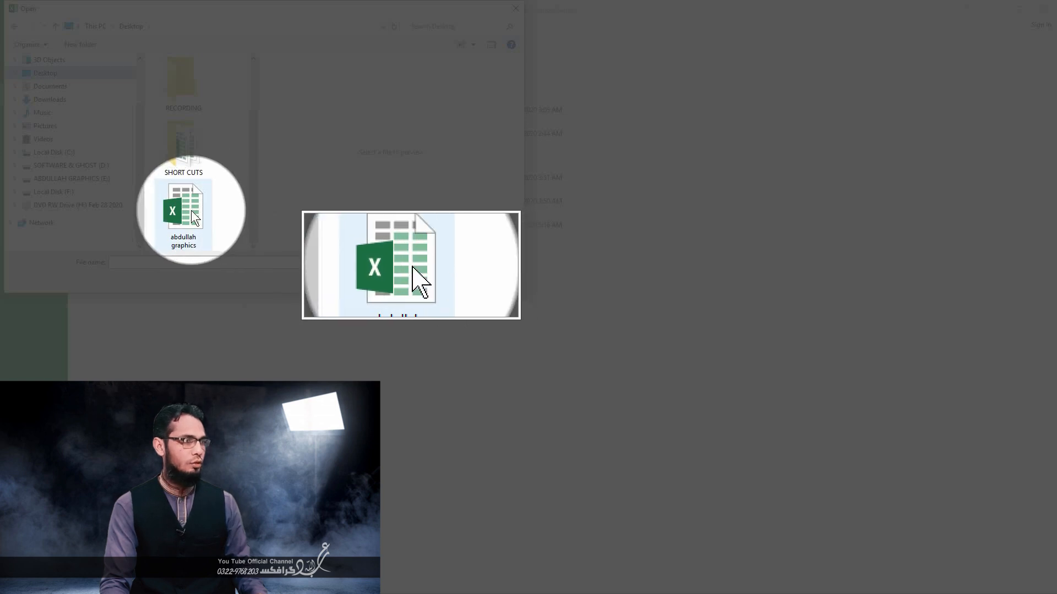
pyautogui.click(191, 211)
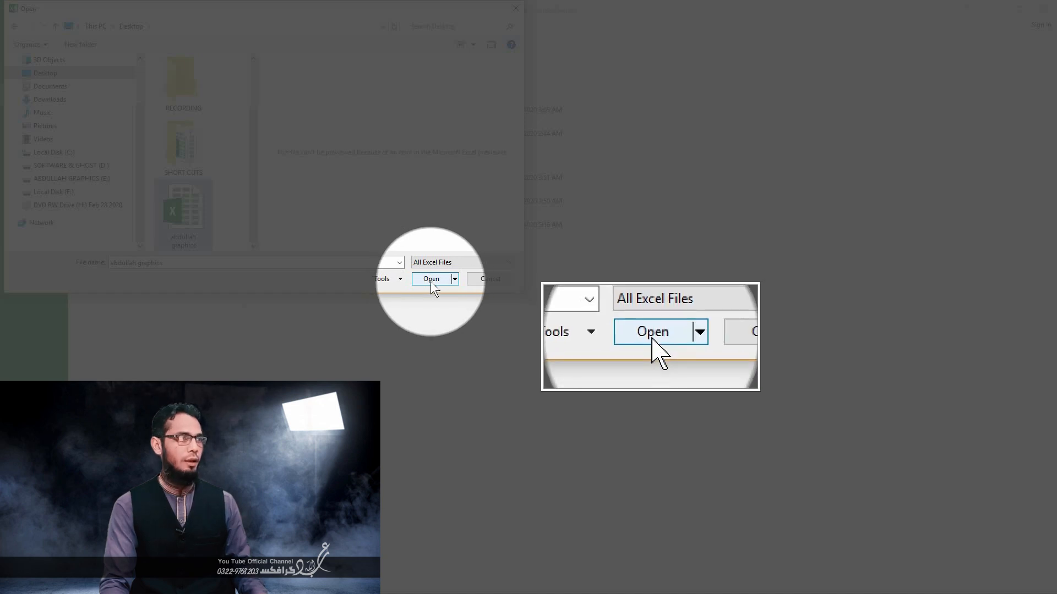
pyautogui.click(424, 279)
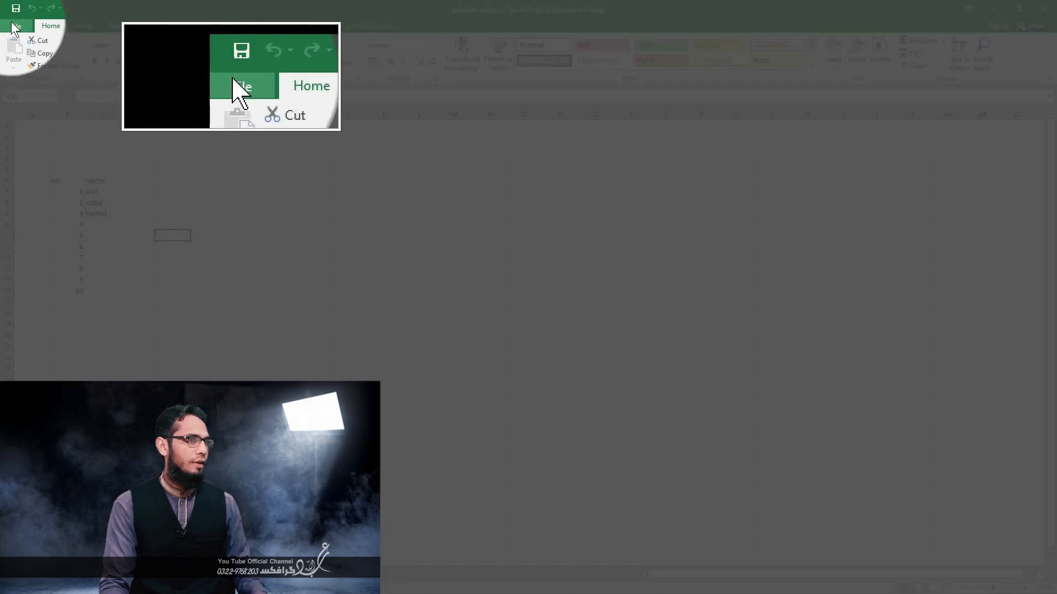
# - Save a copy of the workbook on the Desktop under the file name "abdullah graphics 2"
pyautogui.click(15, 27)
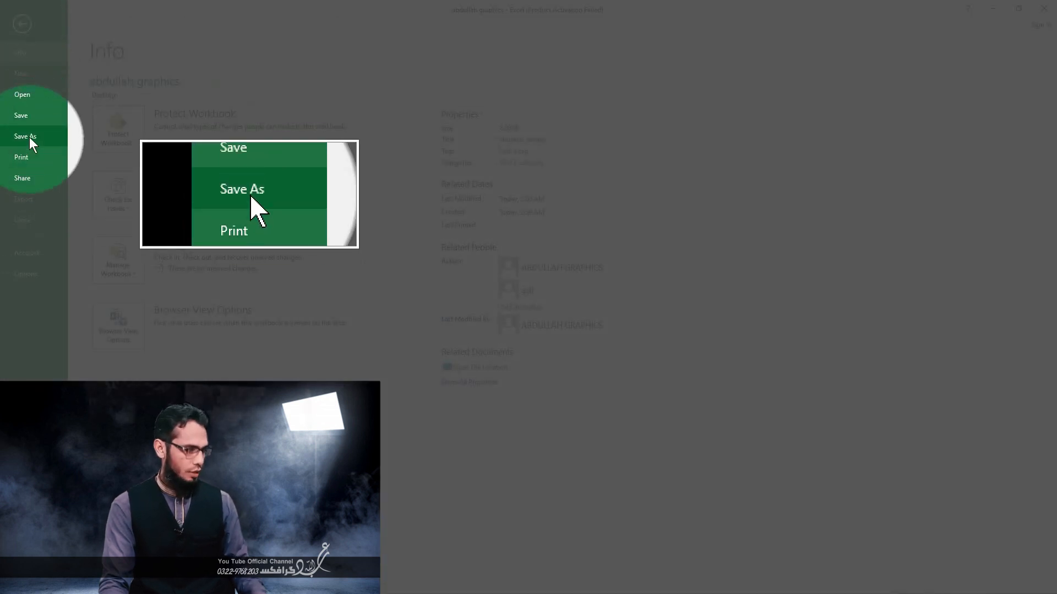
pyautogui.click(29, 136)
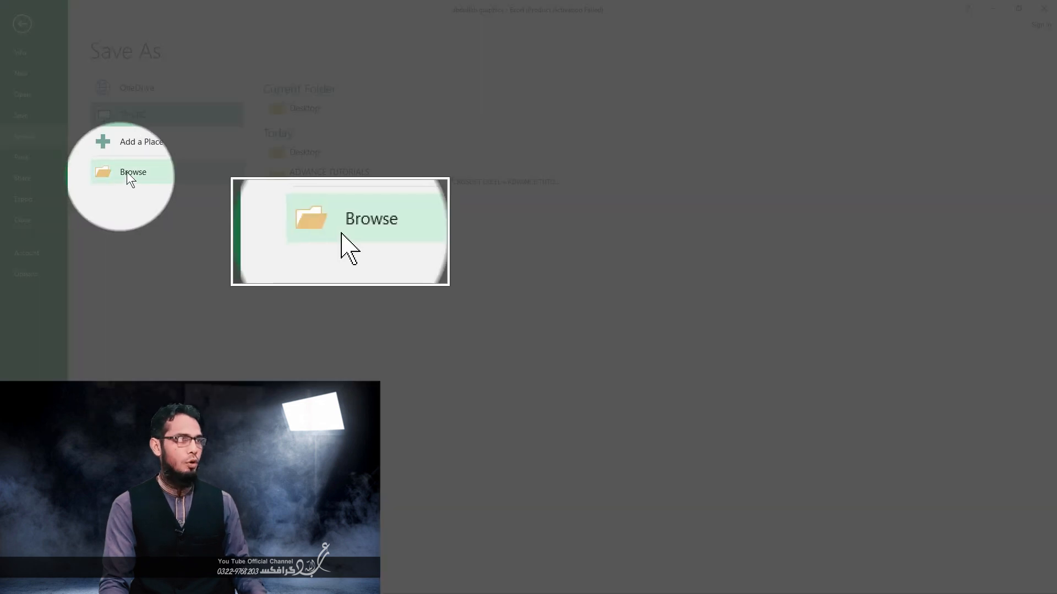
pyautogui.click(128, 177)
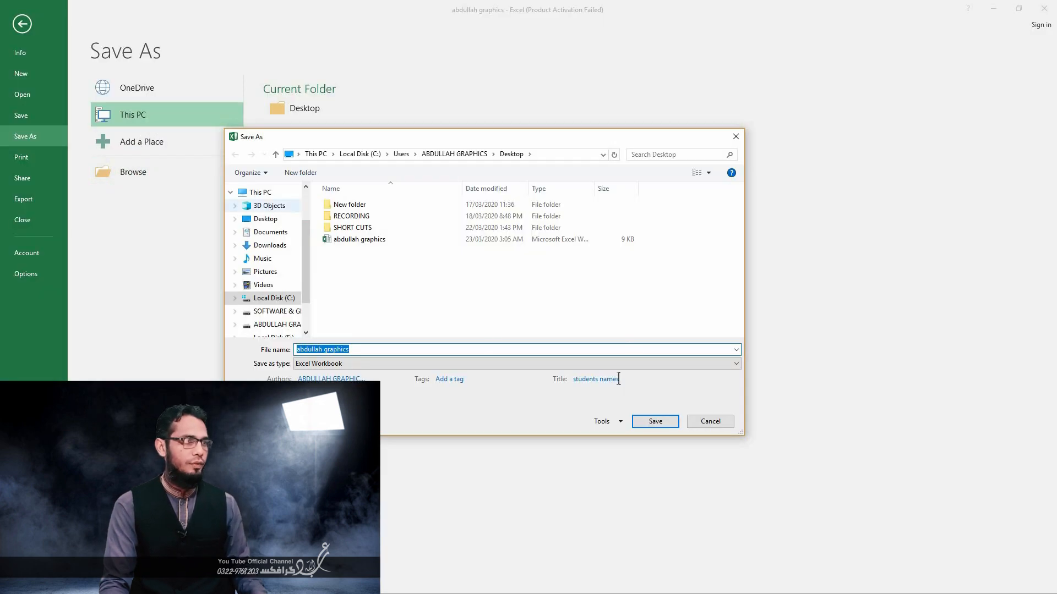
pyautogui.click(361, 349)
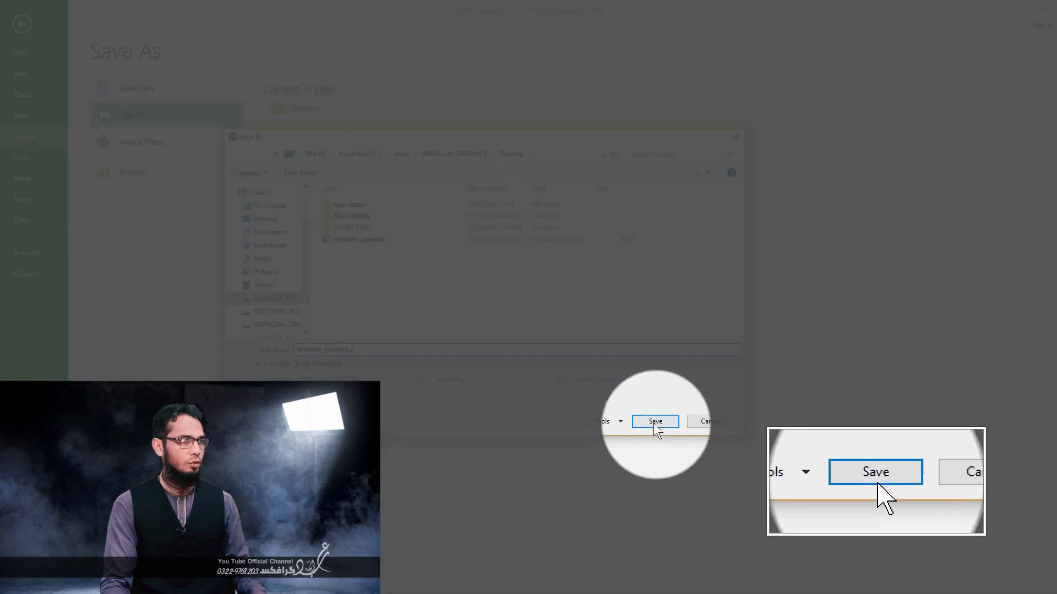
pyautogui.click(655, 422)
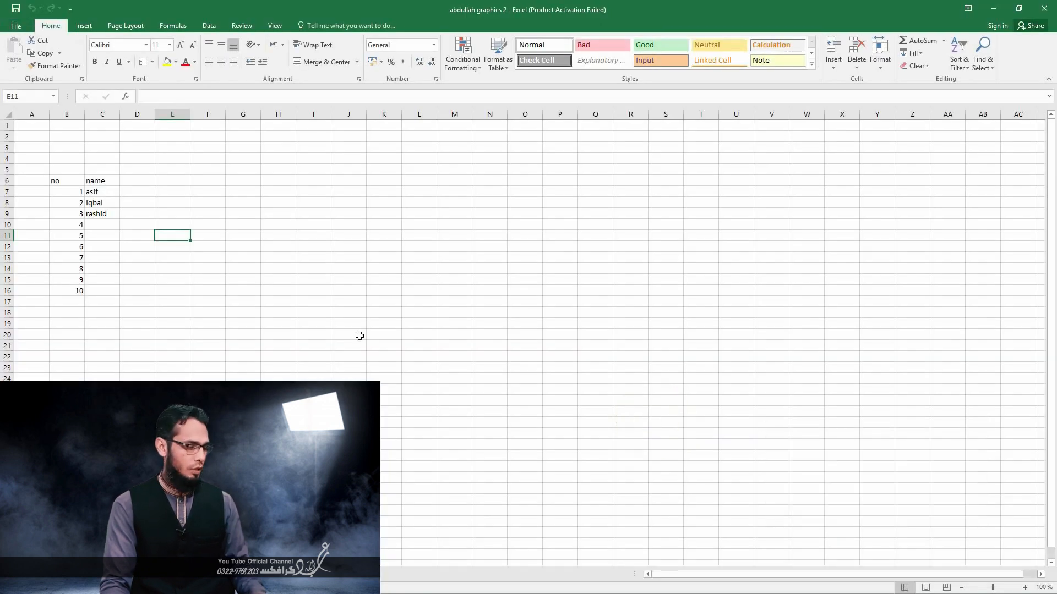